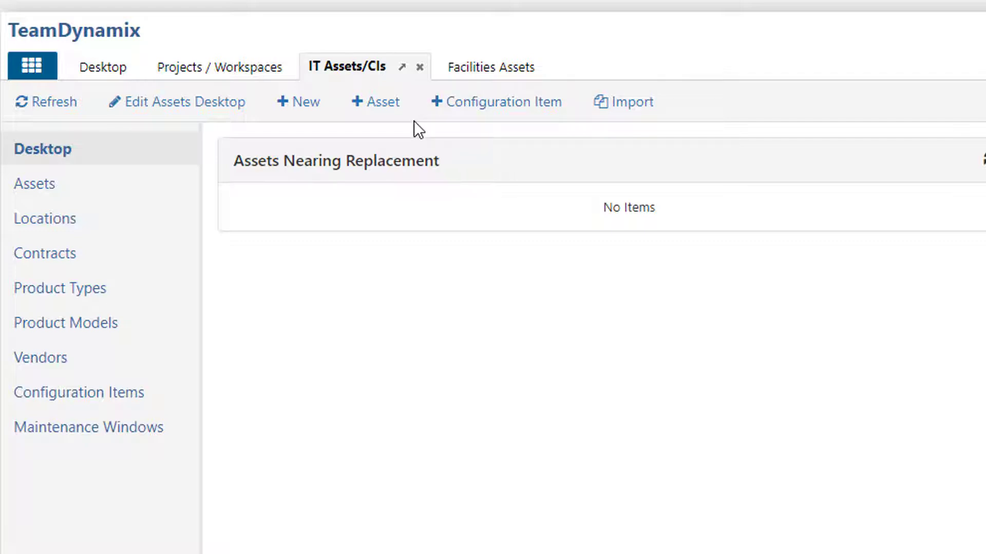
Step: Open the default new Asset form in IT Assets/CIs, review its fields down to External ID, and close it
left_click(368, 105)
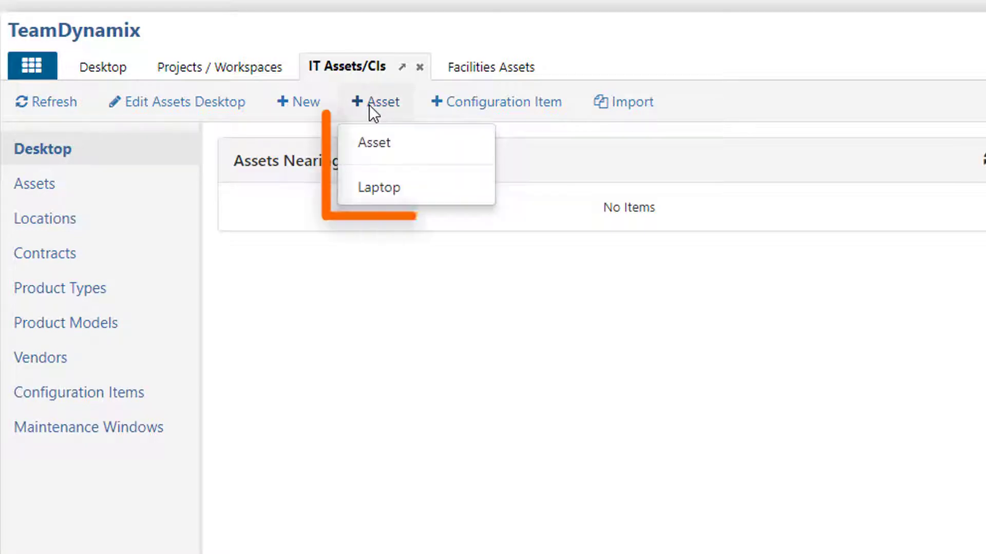
left_click(385, 151)
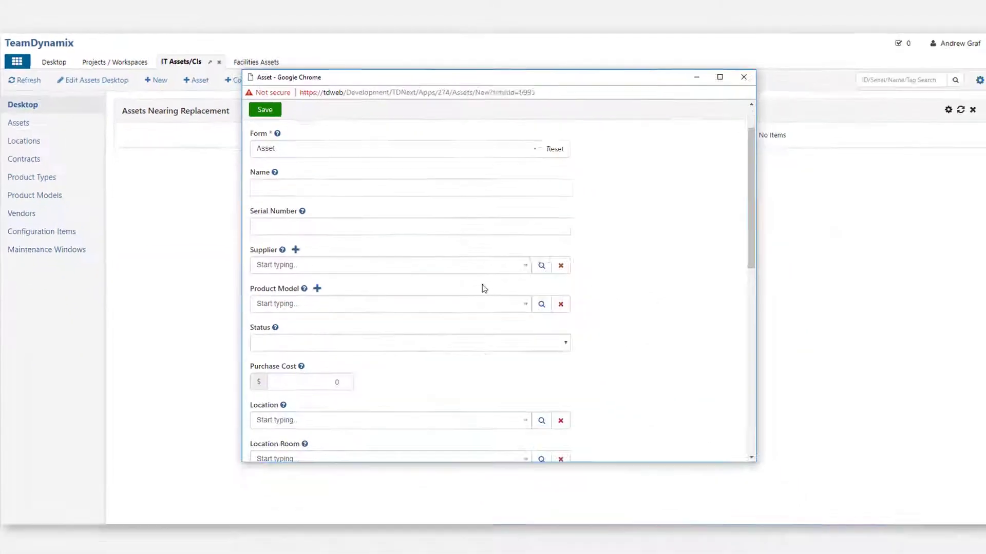
scroll(484, 288, "down", 8)
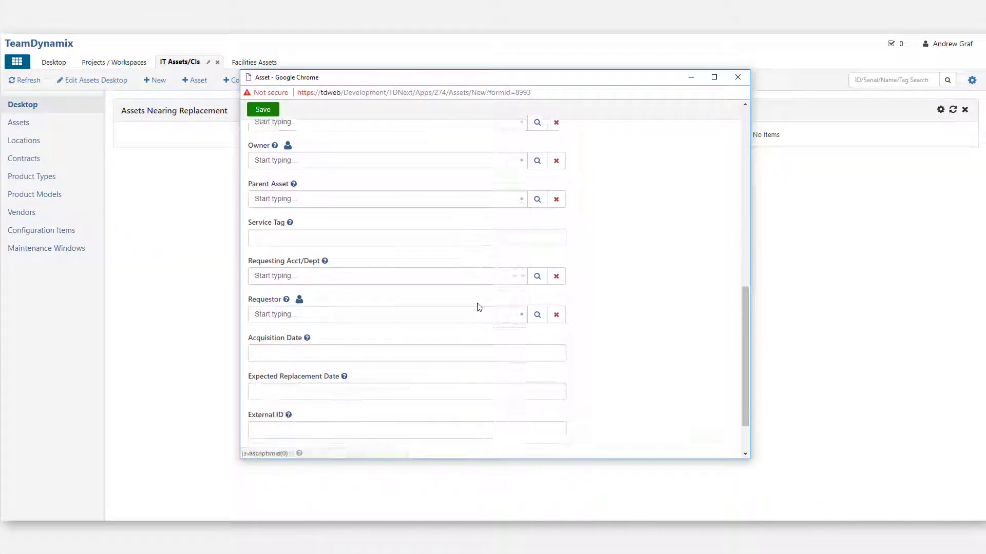
scroll(477, 308, "down", 1)
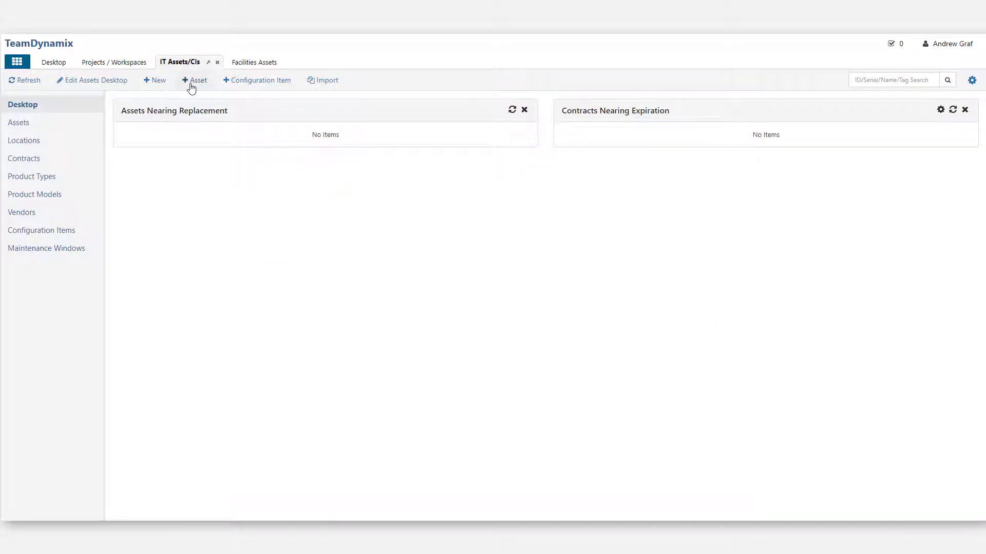
Step: Open the new Laptop asset form, review its custom fields such as MAC Address, Software Loaded and Integrated webcam, and close it
left_click(195, 80)
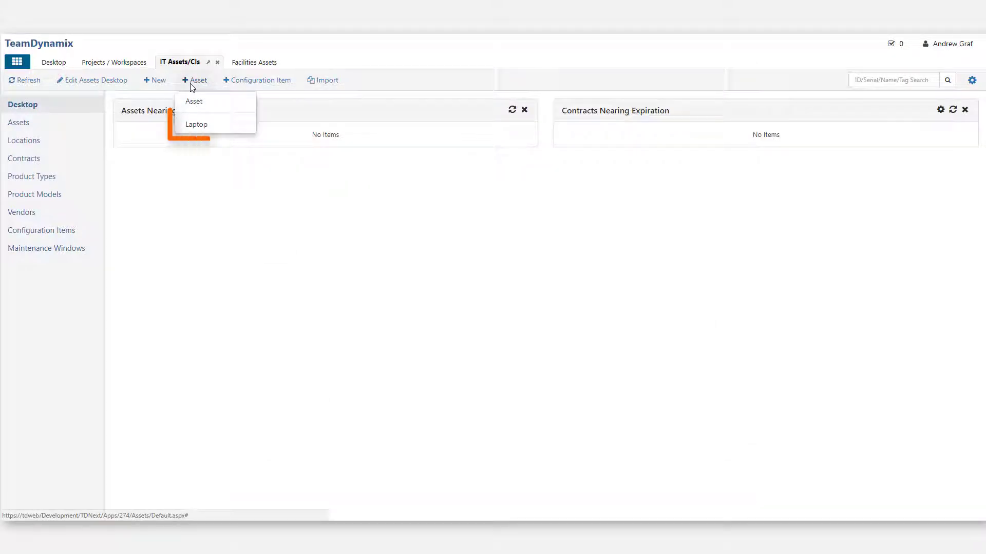
left_click(197, 129)
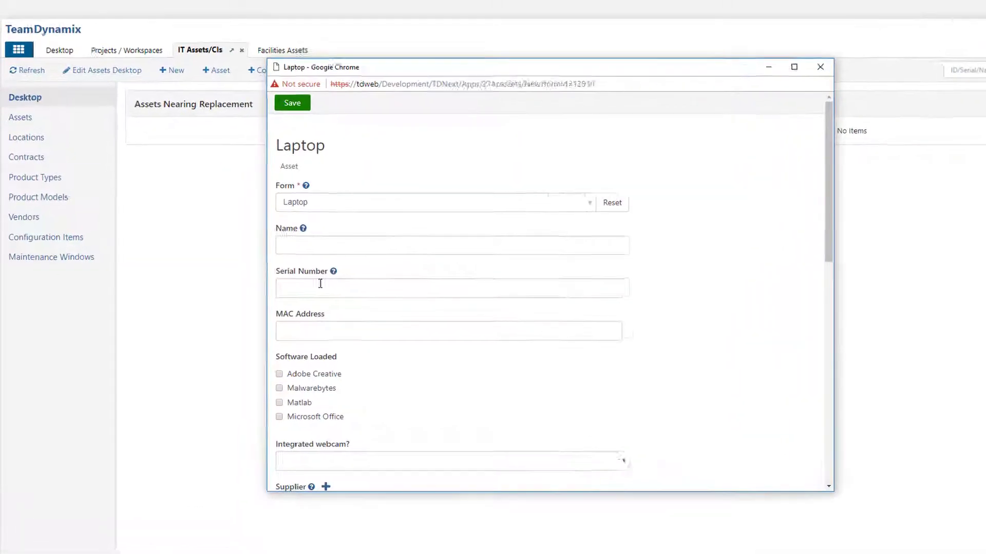
left_click(316, 332)
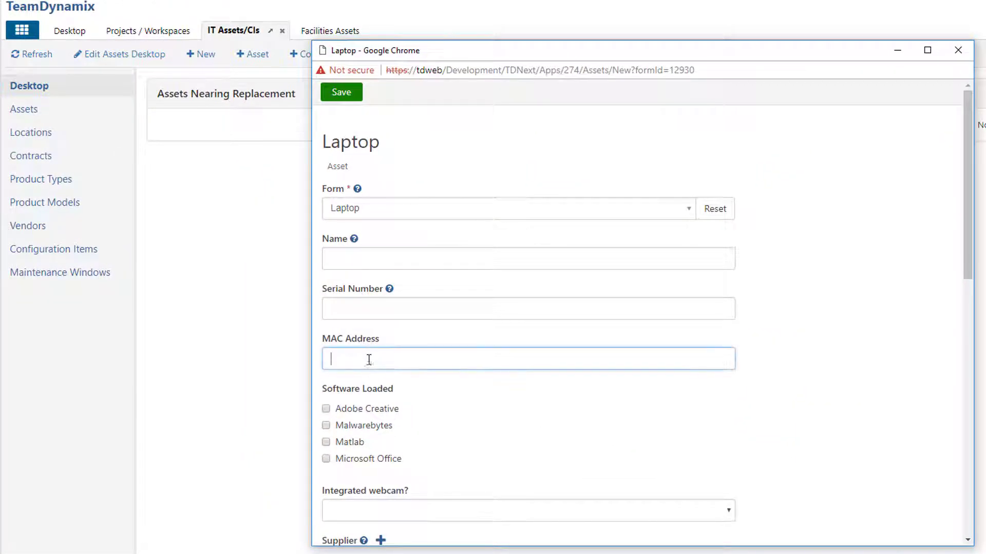
left_click_drag(318, 142, 406, 138)
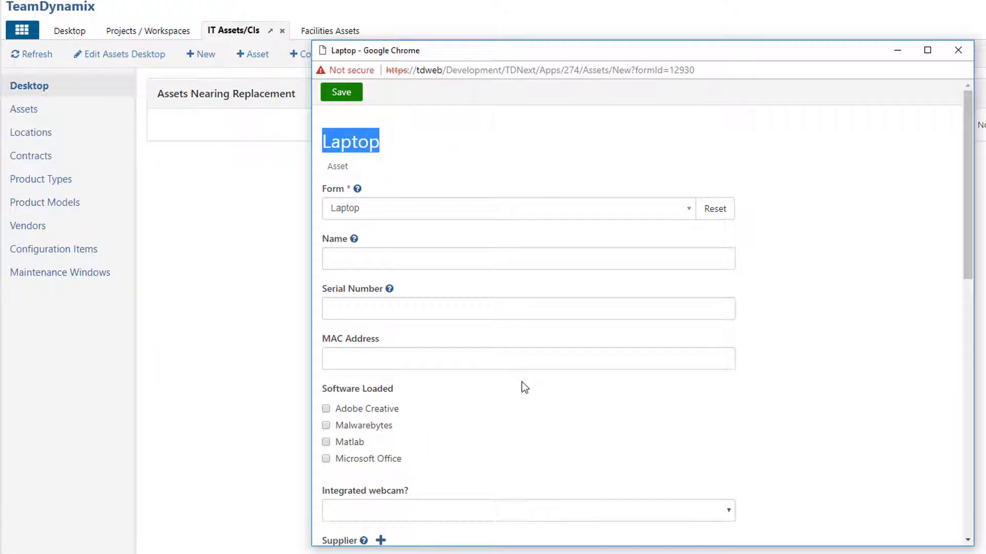
scroll(521, 383, "down", 2)
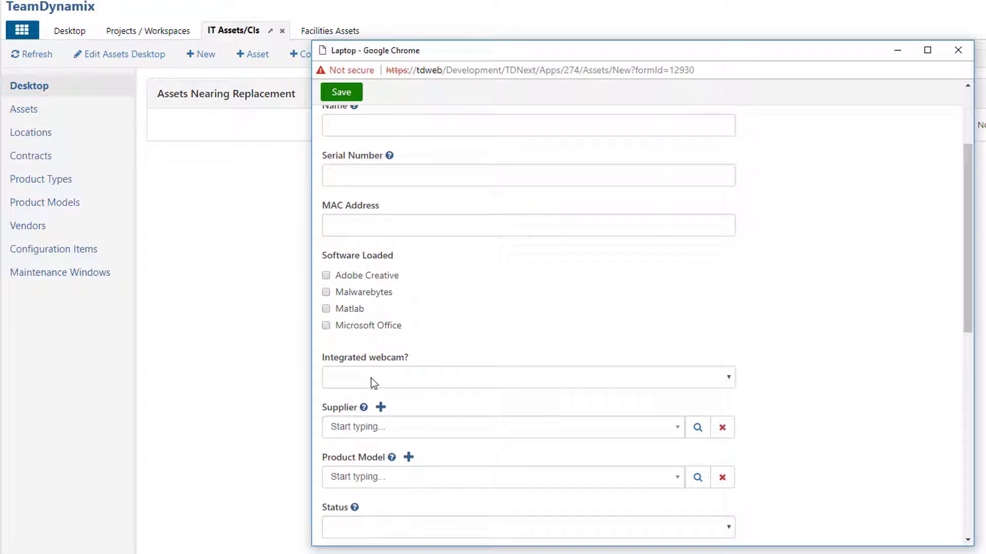
left_click(958, 50)
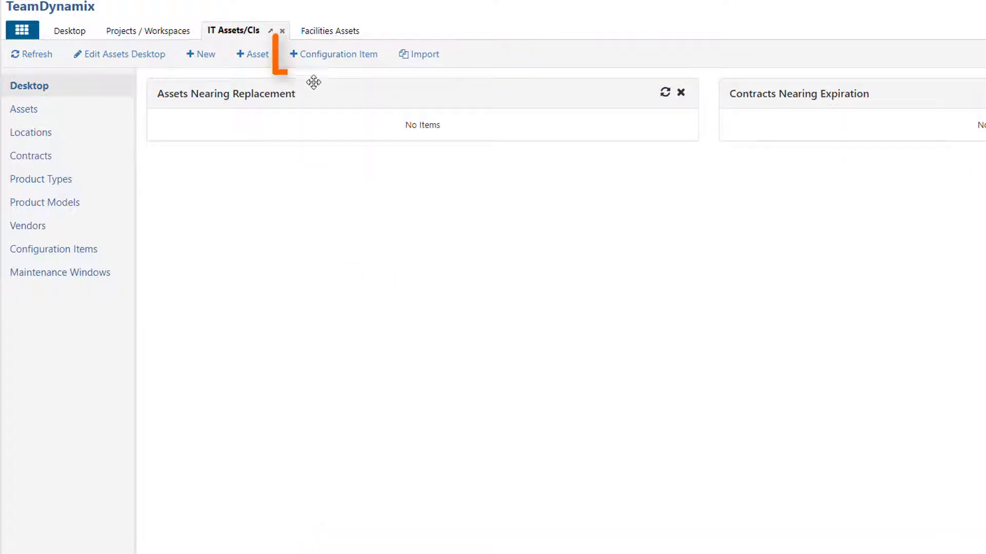
Step: Open the default new Configuration Item form, review its fields, and close it without saving
left_click(325, 60)
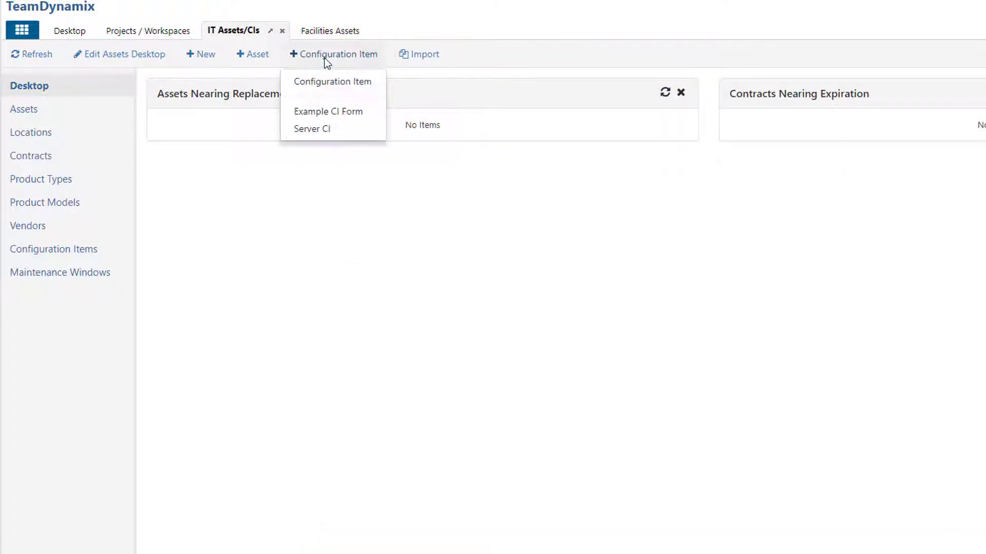
left_click(326, 82)
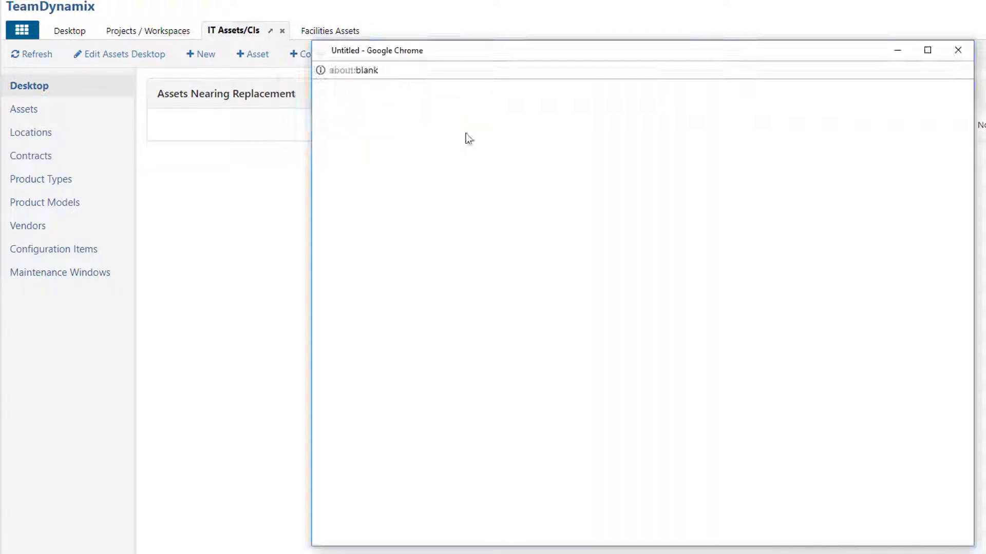
scroll(614, 277, "down", 3)
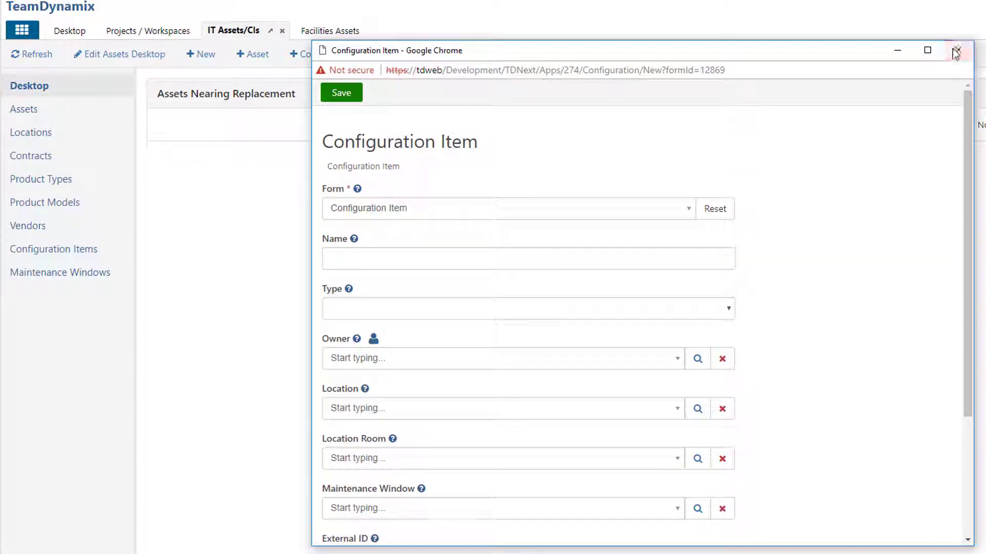
left_click(957, 51)
Step: Open the new Server CI form, review its Operating System and location fields, and close it
left_click(344, 59)
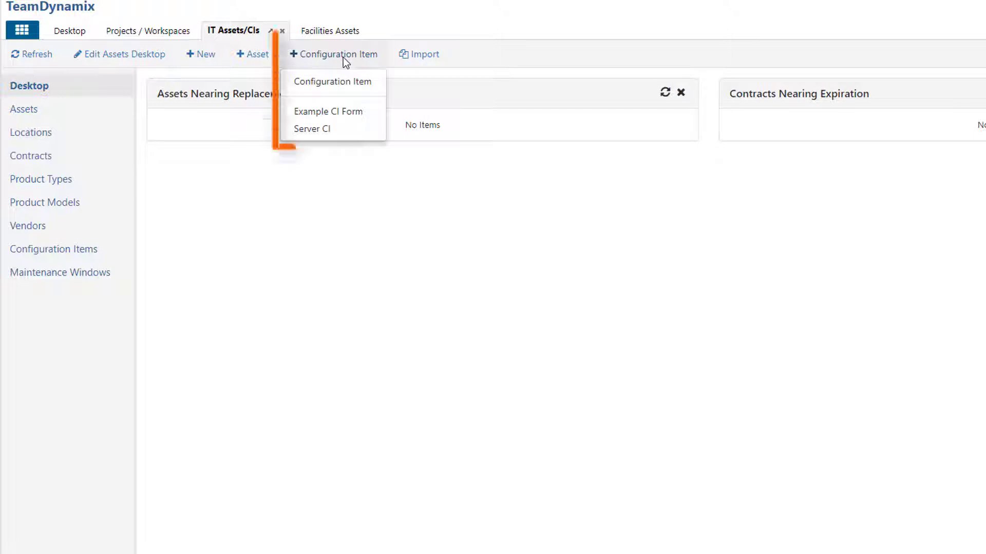
left_click(319, 131)
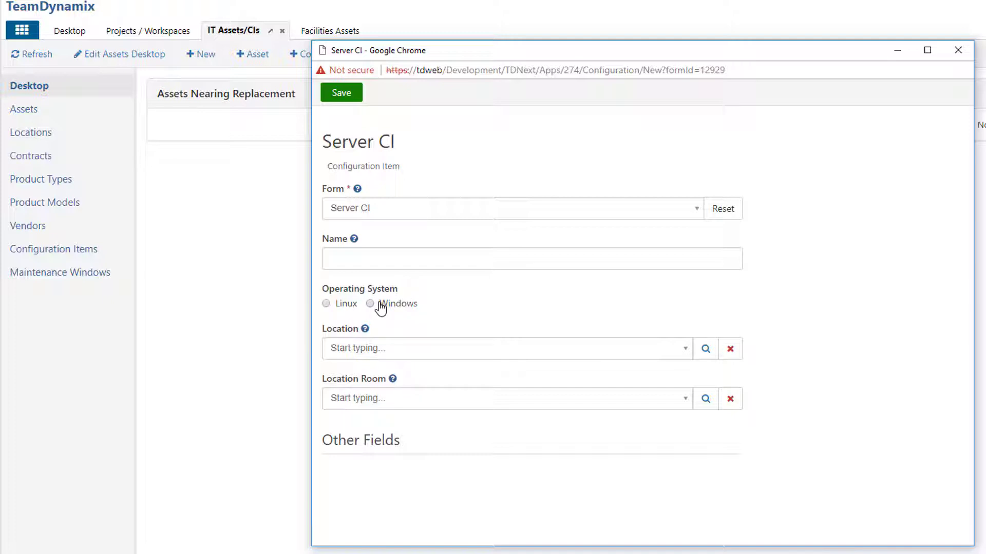
left_click(958, 50)
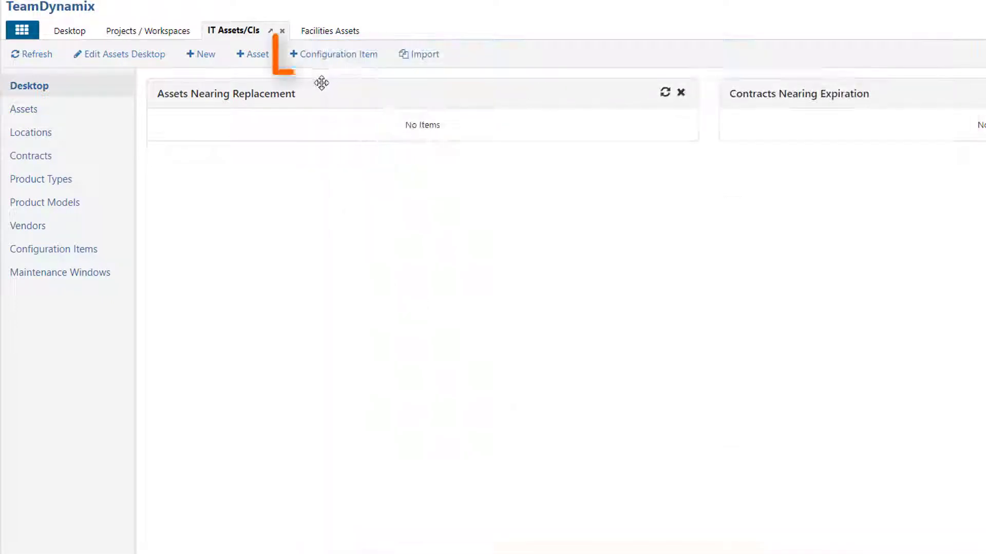
Step: Open the new Example CI Form, review Field 1 through Field 3, and close it without saving
left_click(324, 57)
left_click(316, 114)
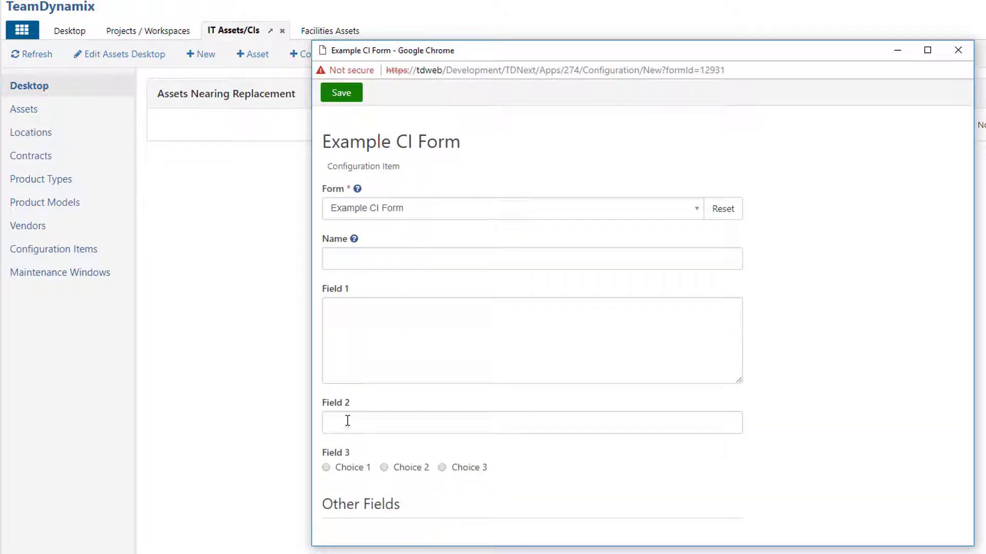
left_click(958, 51)
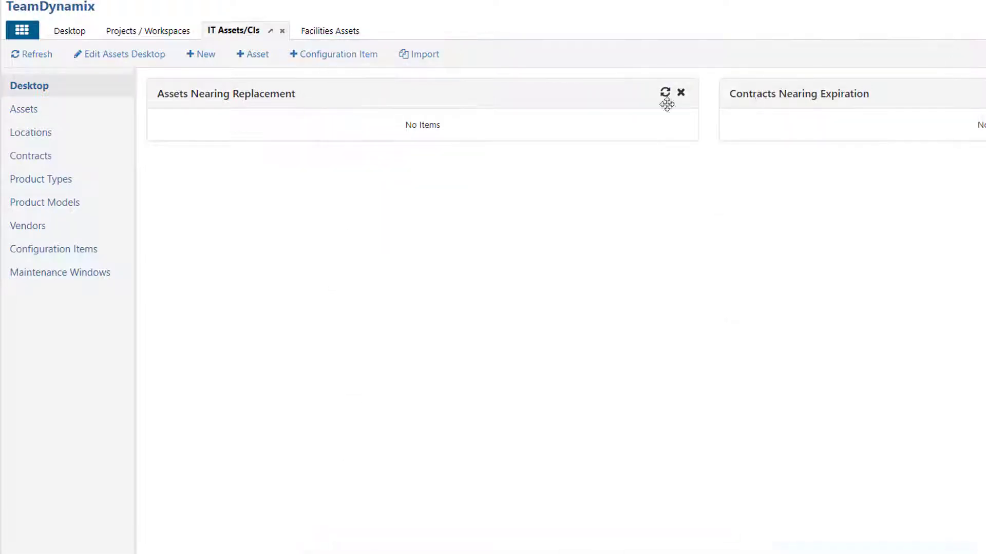
Step: Switch to the Facilities Assets application and open its new HVAC Unit asset form
left_click(340, 39)
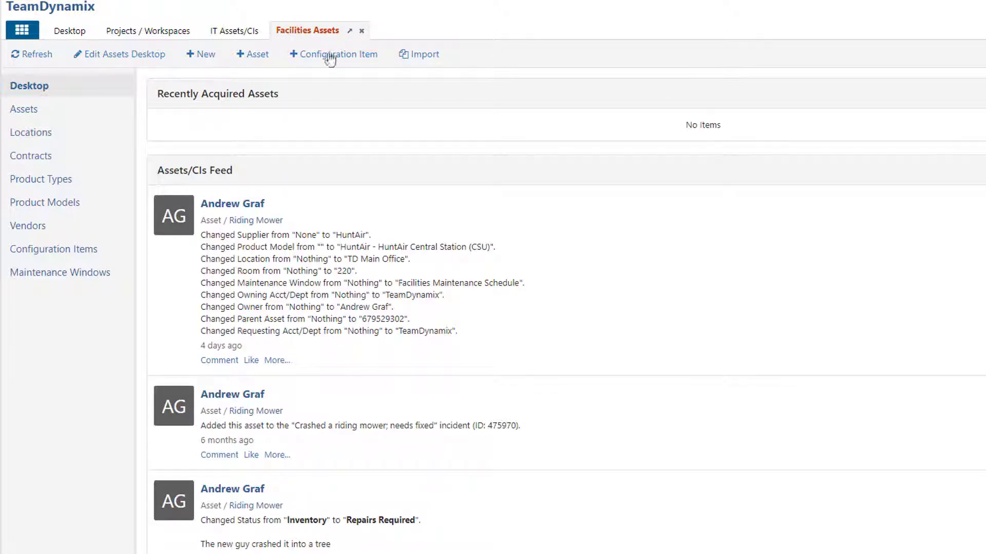
left_click(252, 55)
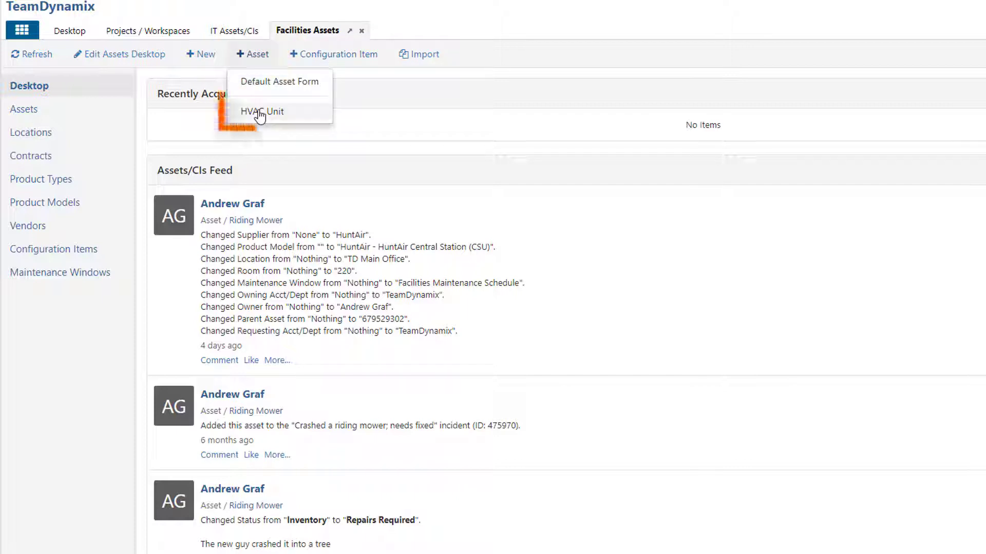
left_click(284, 114)
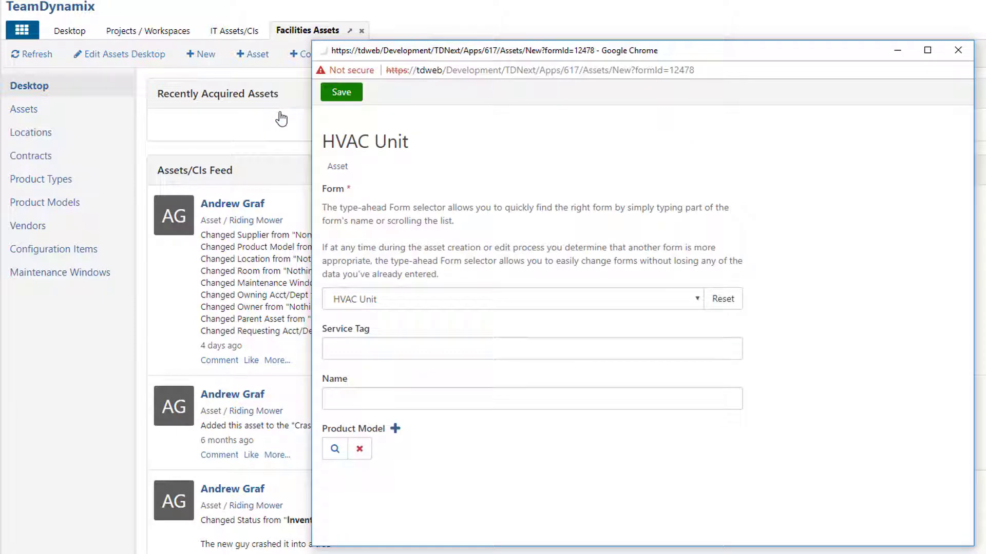
left_click_drag(618, 48, 605, 30)
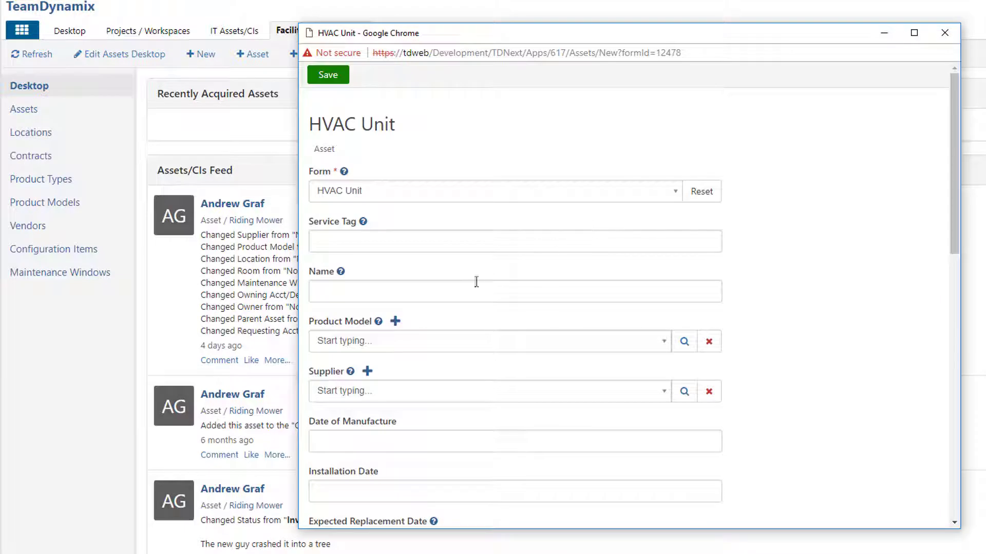
Step: Review the HVAC Unit form's fields from Service Tag through Purchase Cost, including the custom date and rating fields, and close the form
scroll(400, 280, "down", 1)
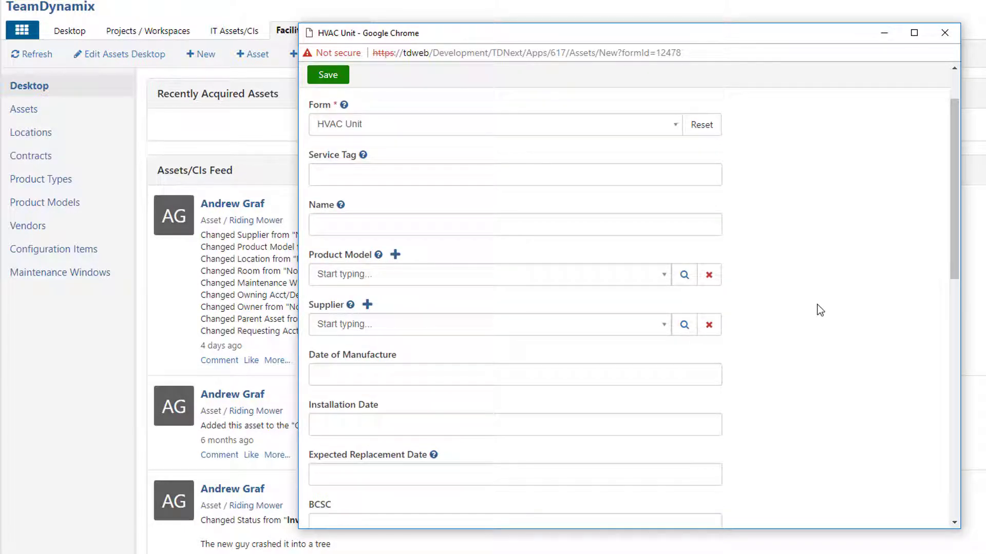
scroll(820, 311, "down", 3)
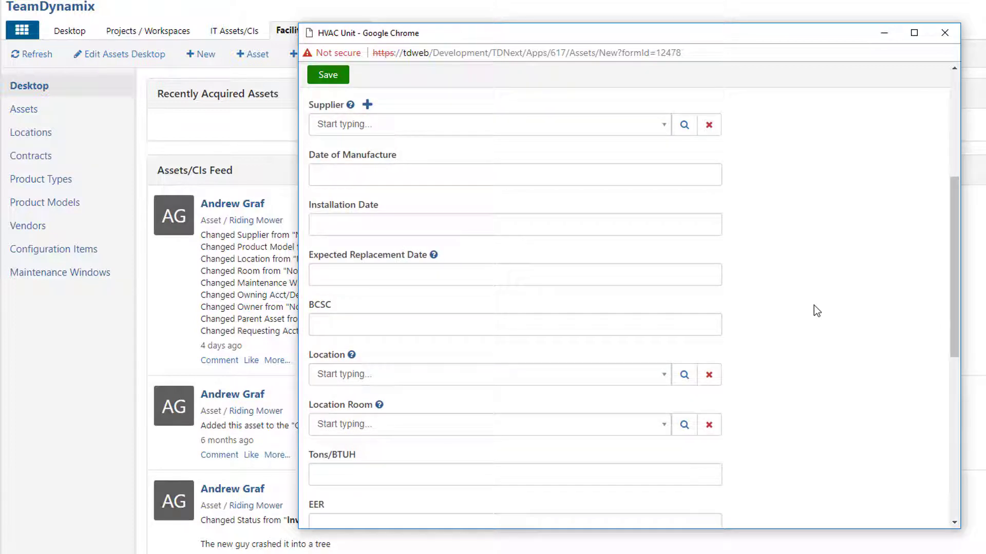
left_click(337, 182)
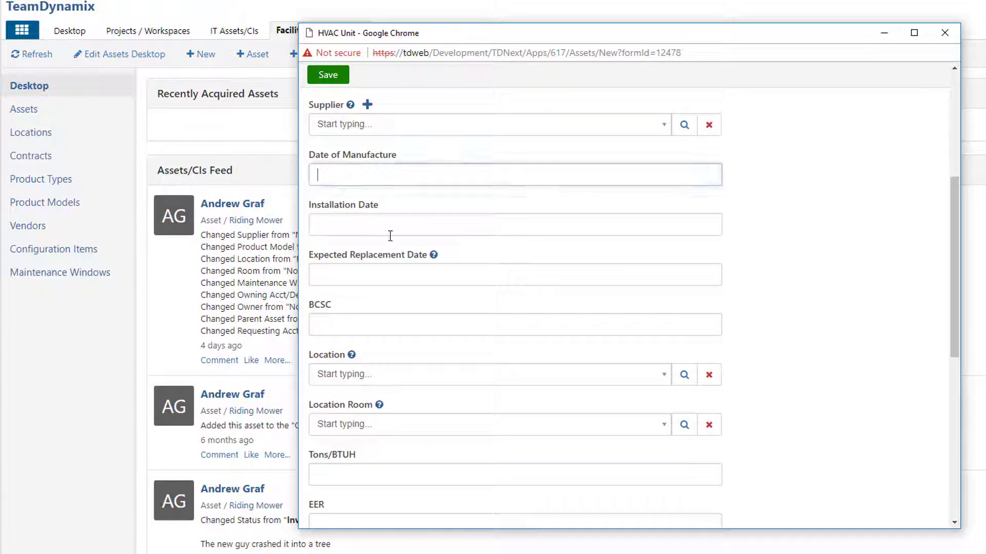
scroll(387, 258, "down", 2)
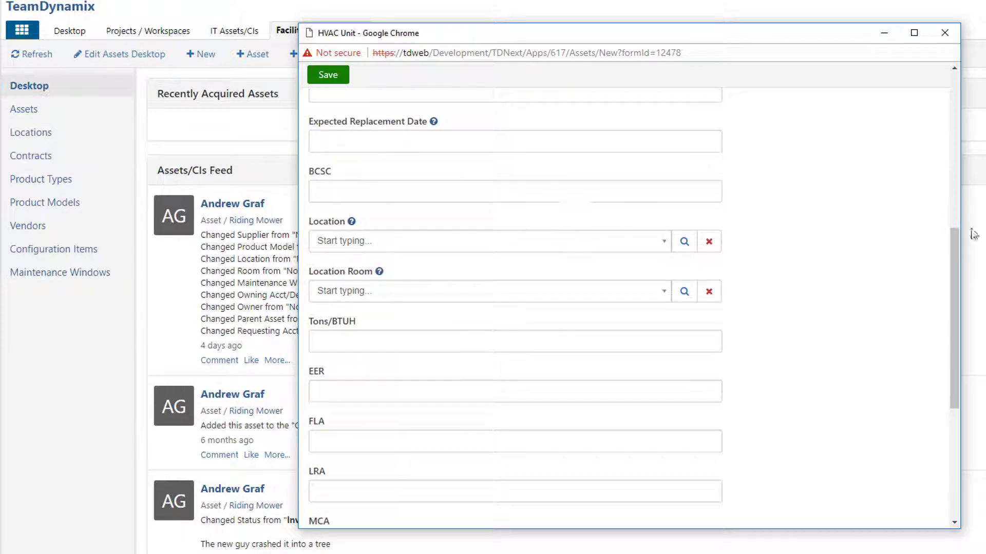
scroll(819, 278, "down", 3)
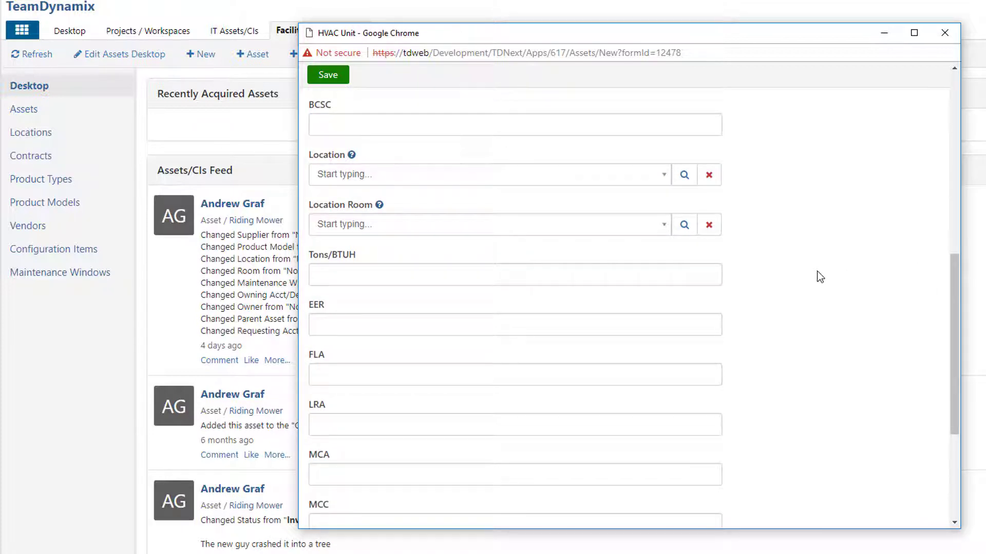
scroll(790, 303, "down", 1)
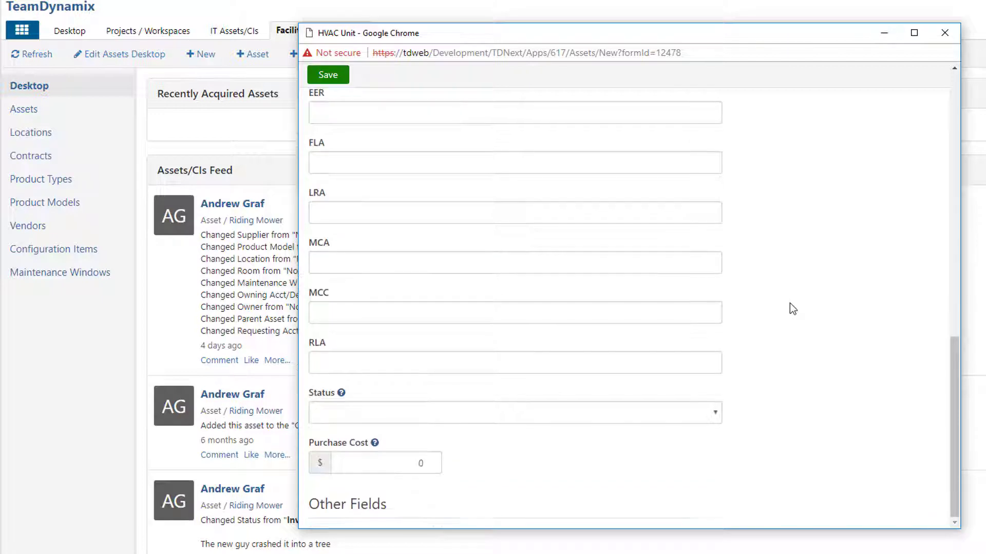
scroll(845, 211, "up", 6)
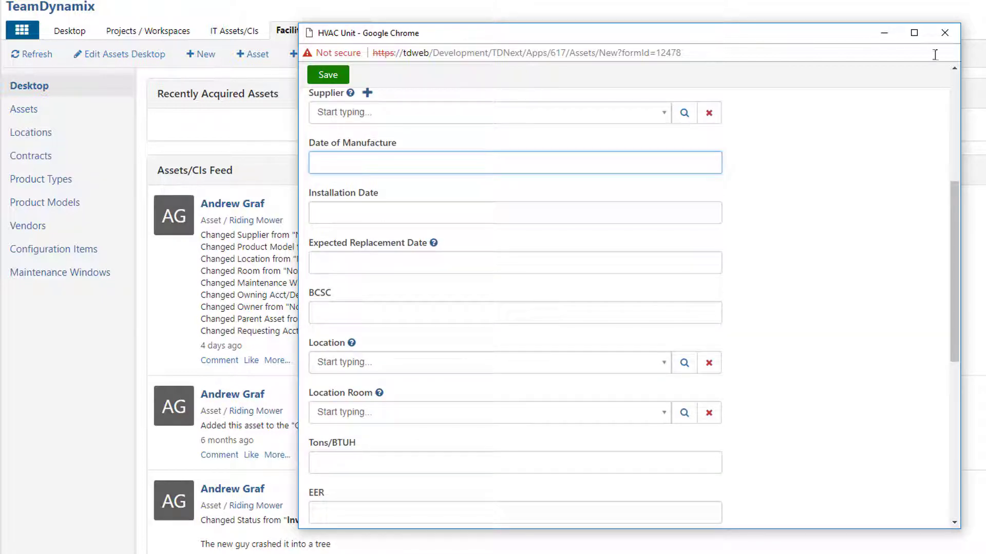
left_click(944, 34)
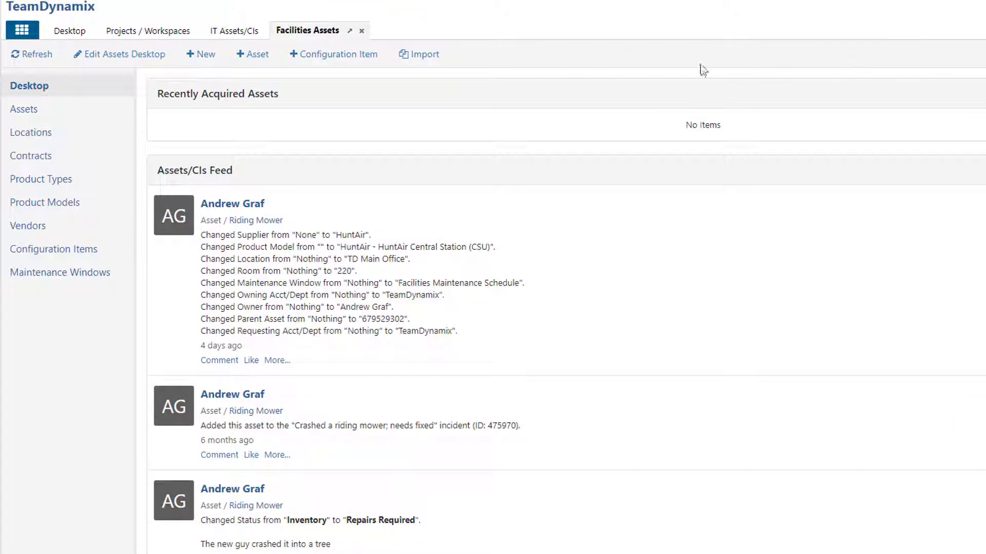
Step: Start a new Asset Report in Facilities Assets and examine the custom attributes available as report columns
left_click(202, 54)
left_click(204, 185)
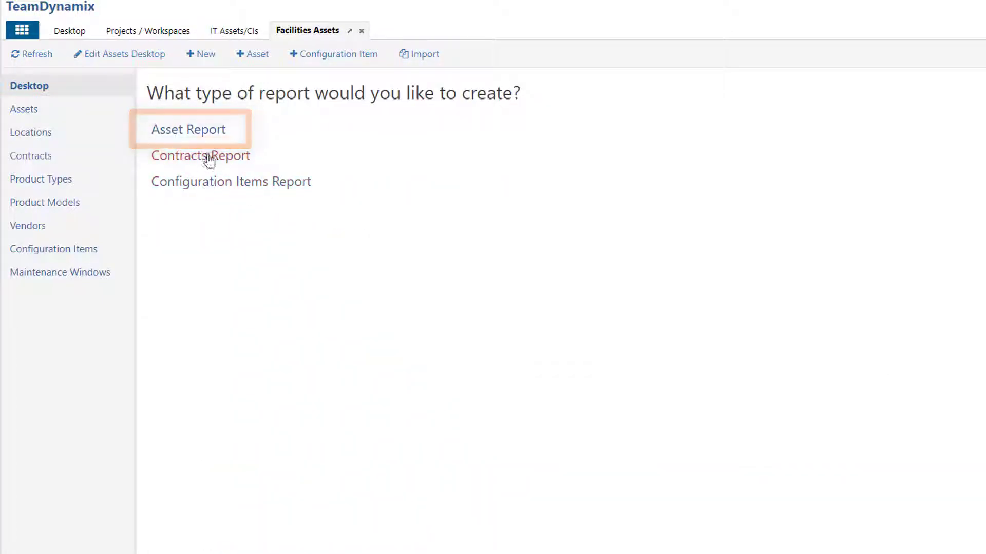
left_click(211, 133)
scroll(370, 319, "down", 3)
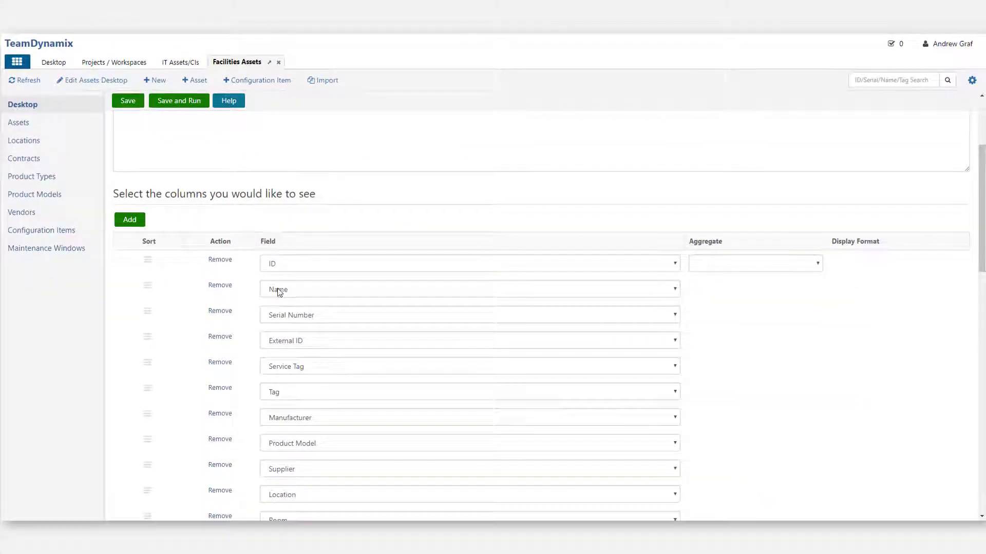
left_click(298, 296)
scroll(368, 216, "down", 5)
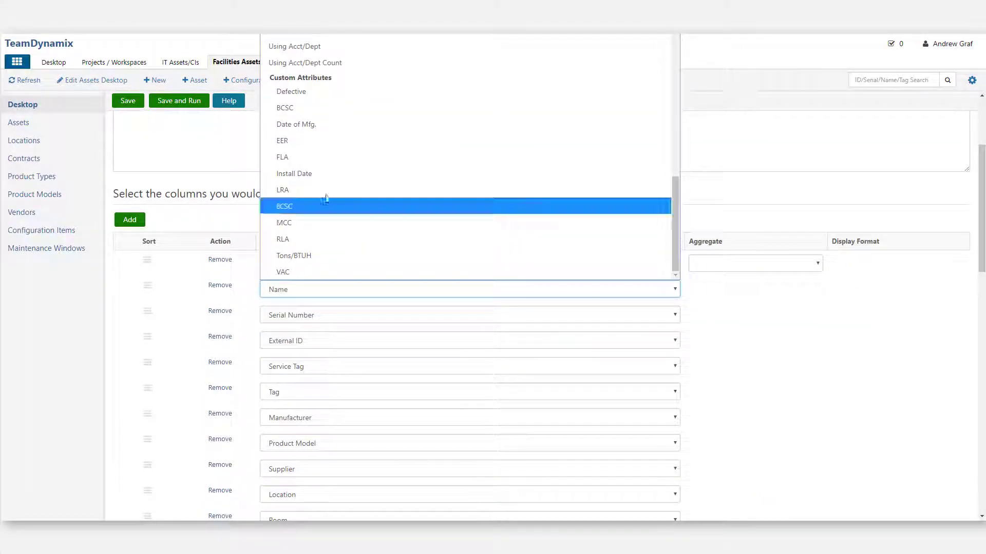
Step: Open the IT Assets/CIs application in the administration area and view its list of asset attributes
left_click(242, 52)
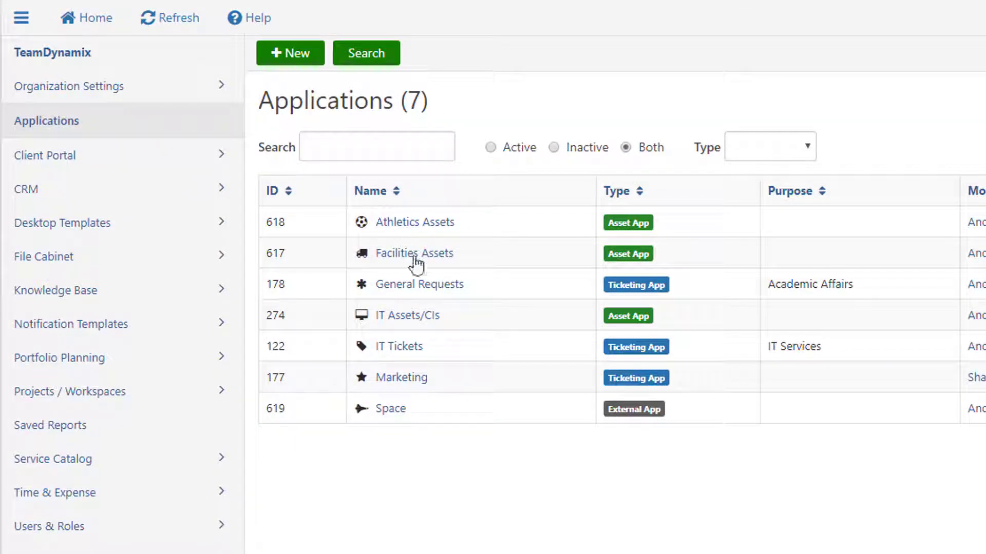
left_click(417, 323)
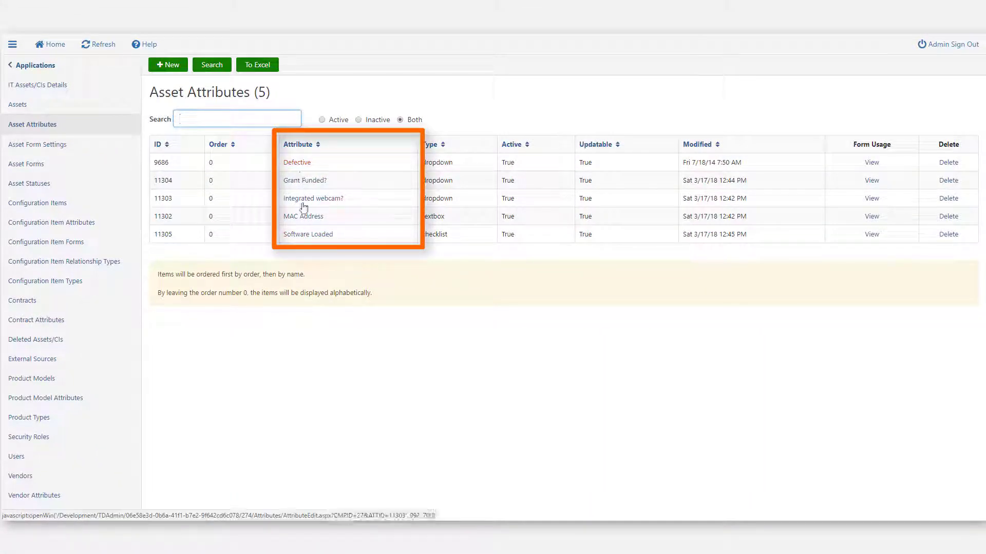
Step: View the IT Assets/CIs asset forms and examine the fields of the Asset form in its designer
left_click(30, 164)
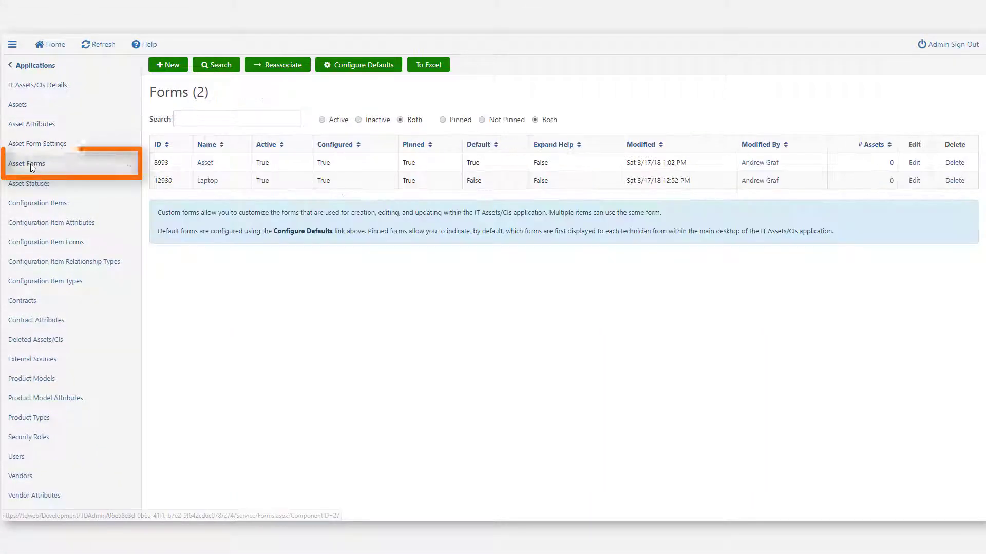
left_click(206, 163)
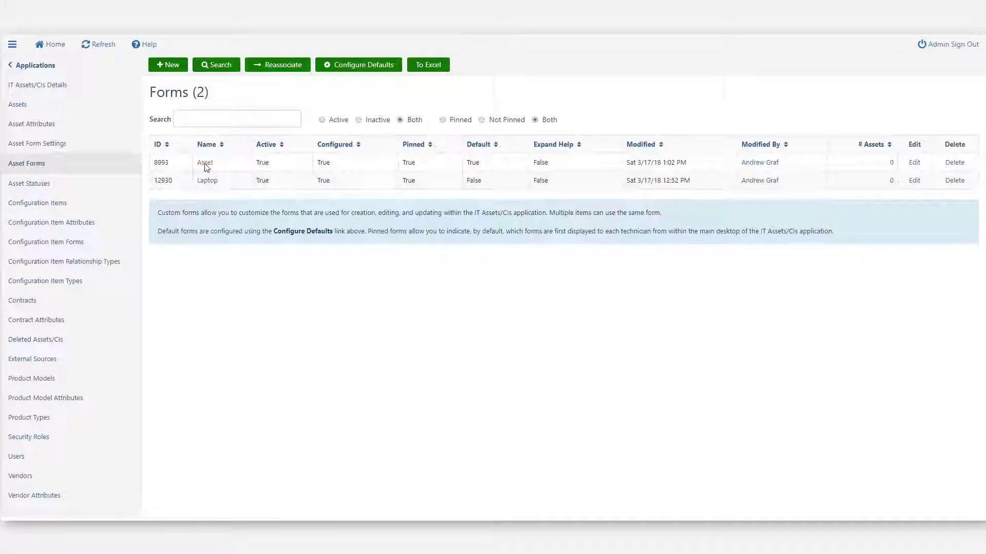
scroll(274, 253, "down", 5)
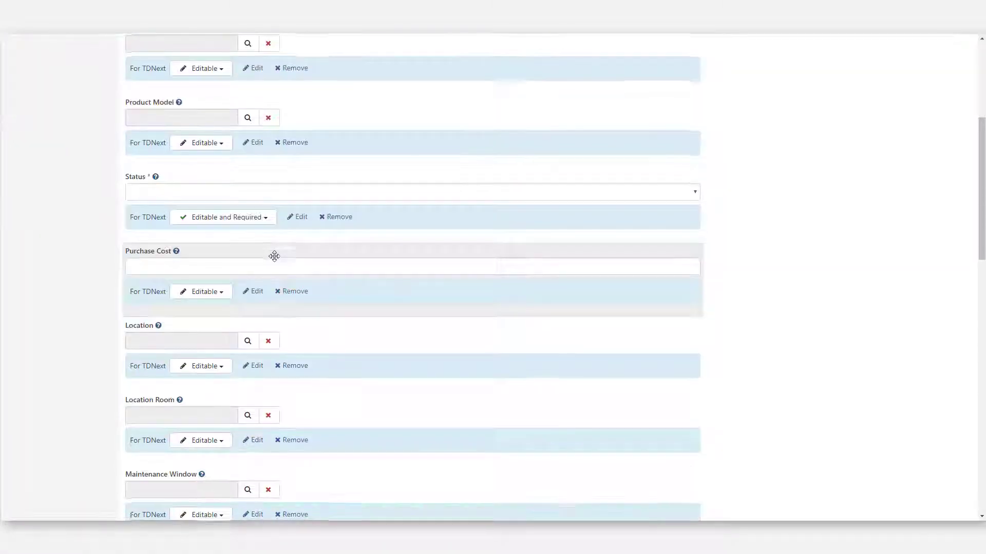
scroll(274, 254, "up", 5)
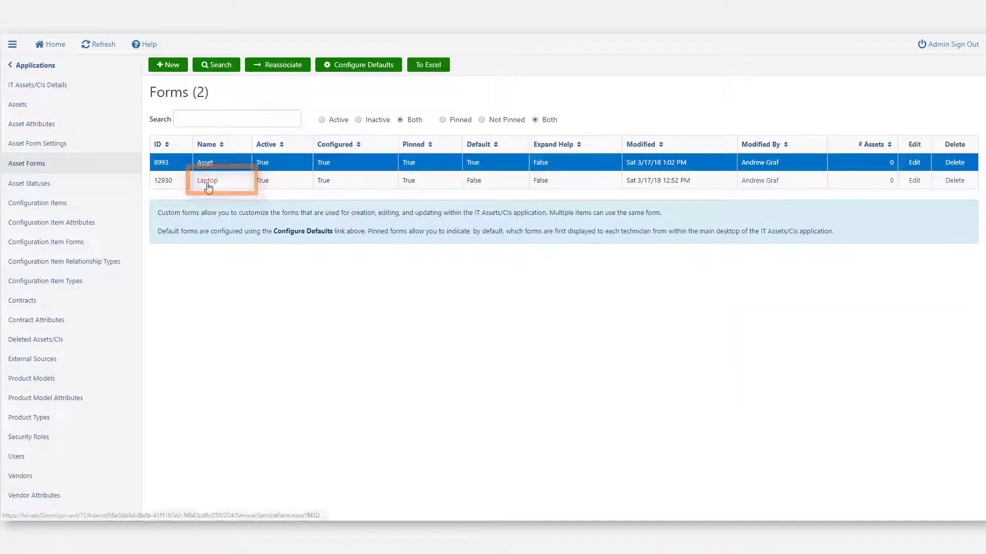
Step: Examine the Laptop asset form's designer, including its custom MAC Address, Software Loaded and Integrated webcam? fields
left_click(207, 181)
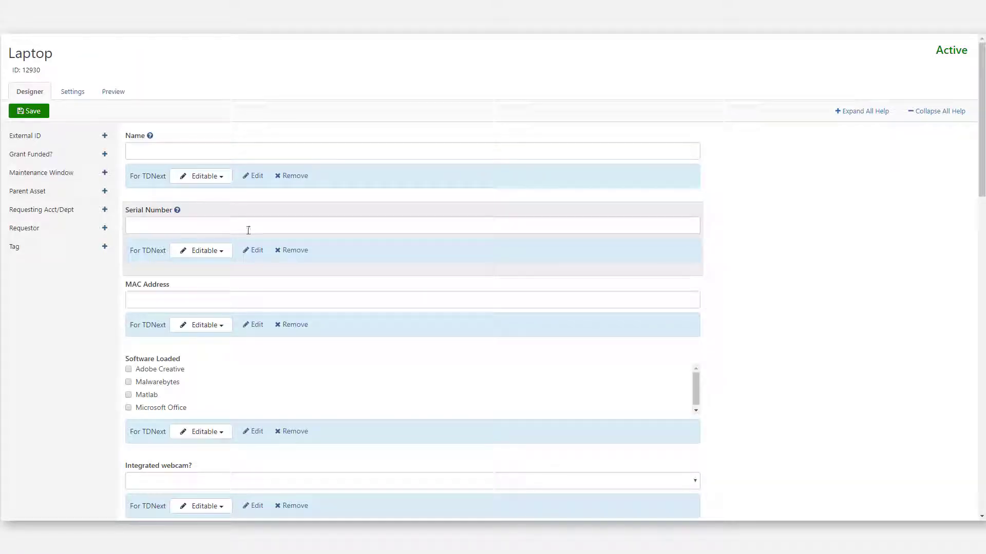
scroll(244, 251, "down", 4)
scroll(248, 278, "up", 4)
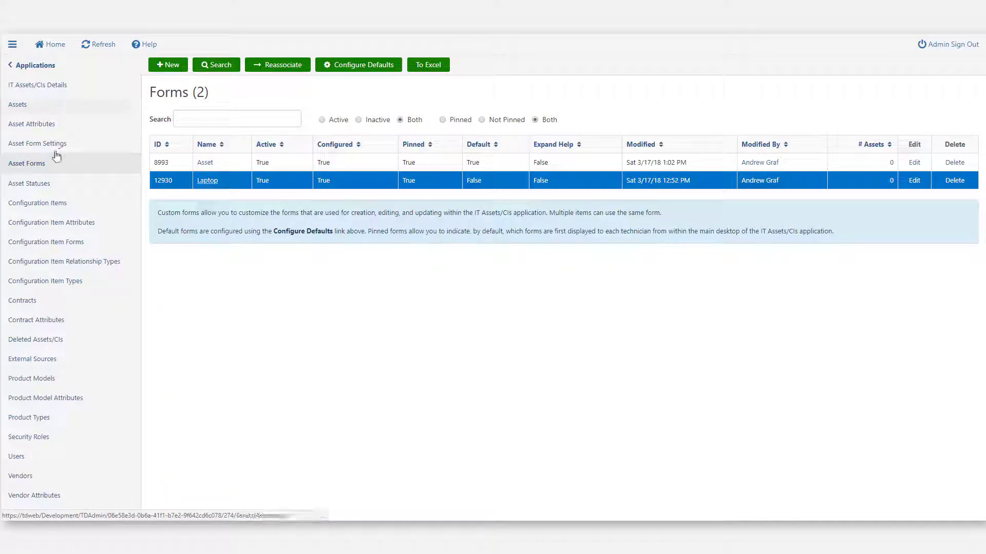
Step: View the IT Assets/CIs configuration item attributes and examine the Example CI Form's fields in its designer
left_click(45, 223)
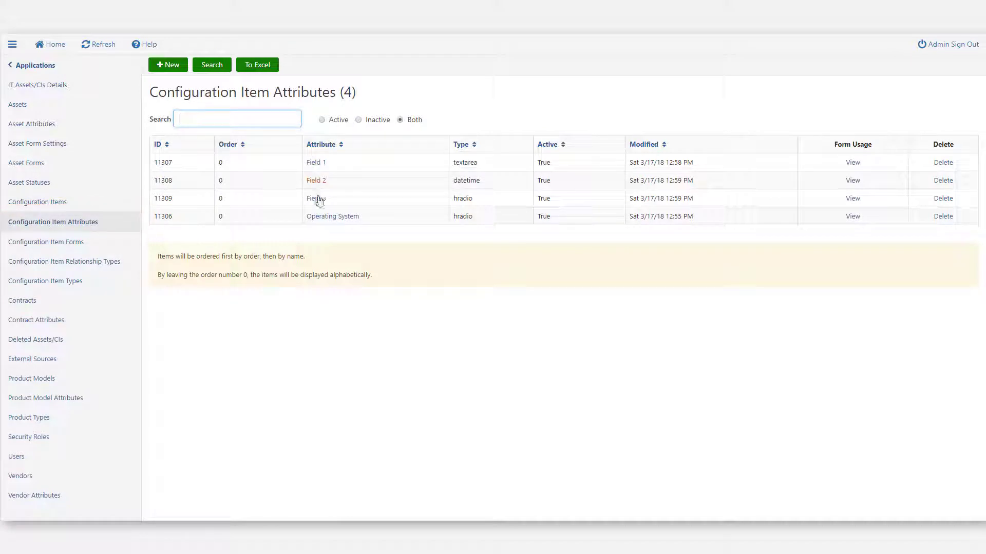
left_click(52, 243)
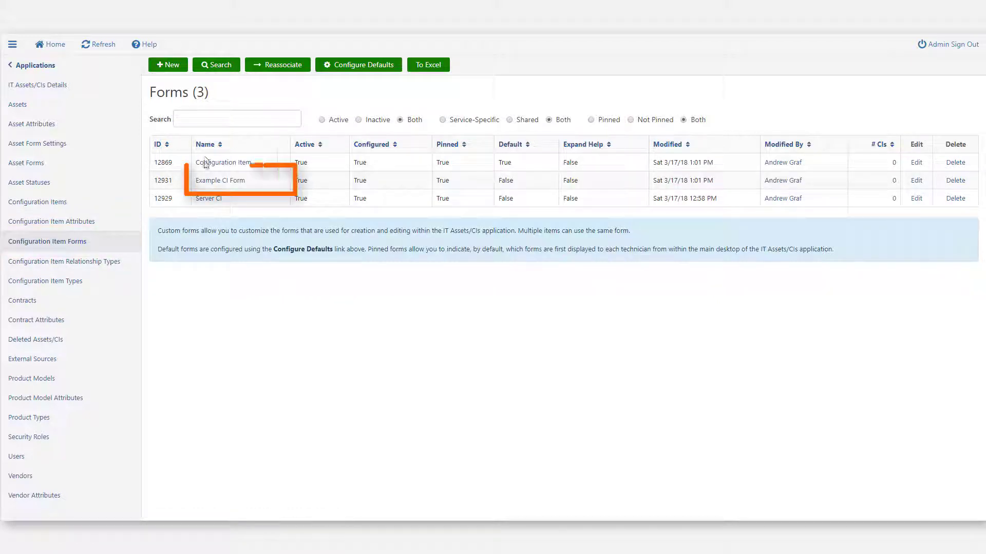
left_click(210, 180)
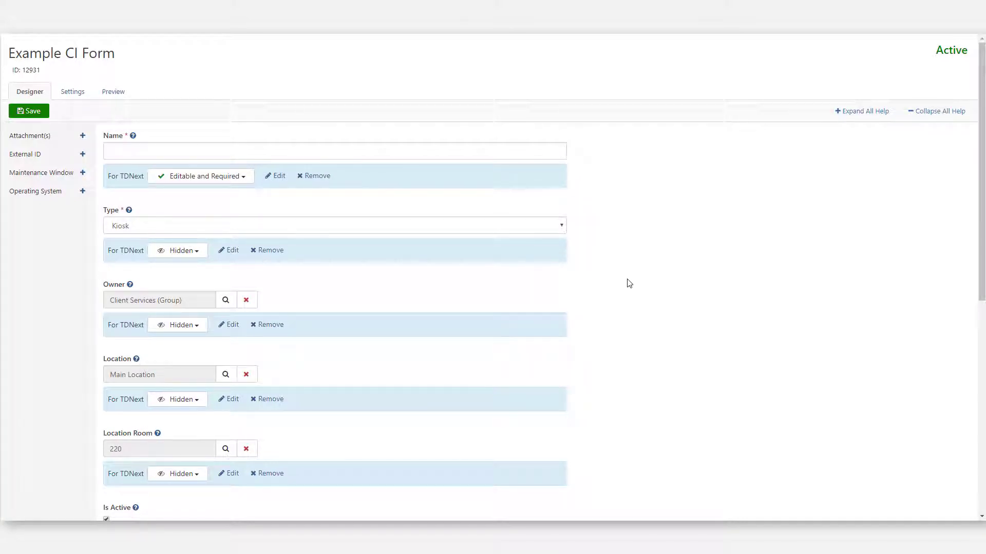
scroll(618, 288, "down", 2)
scroll(612, 292, "up", 2)
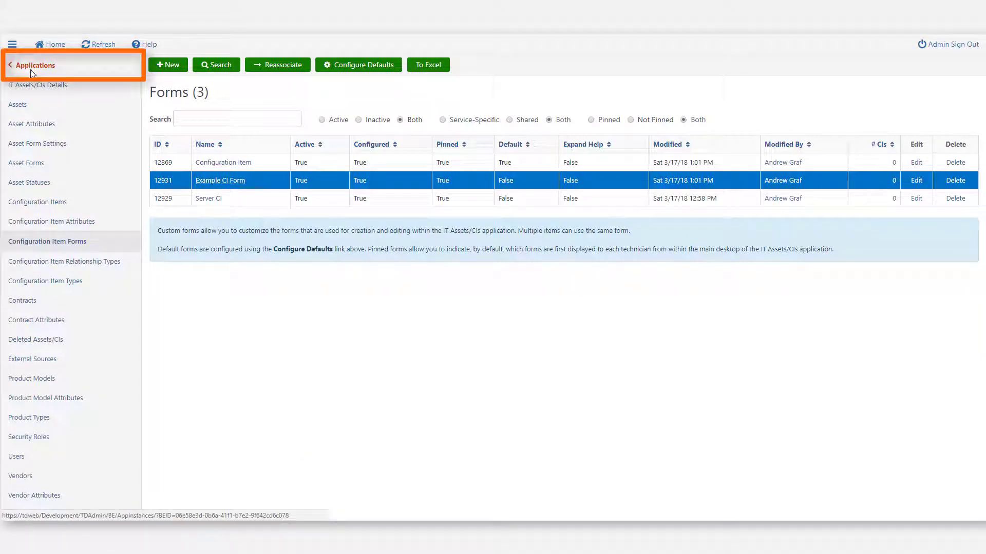
Step: Return to the applications list, open Facilities Assets and view its asset attributes
left_click(30, 69)
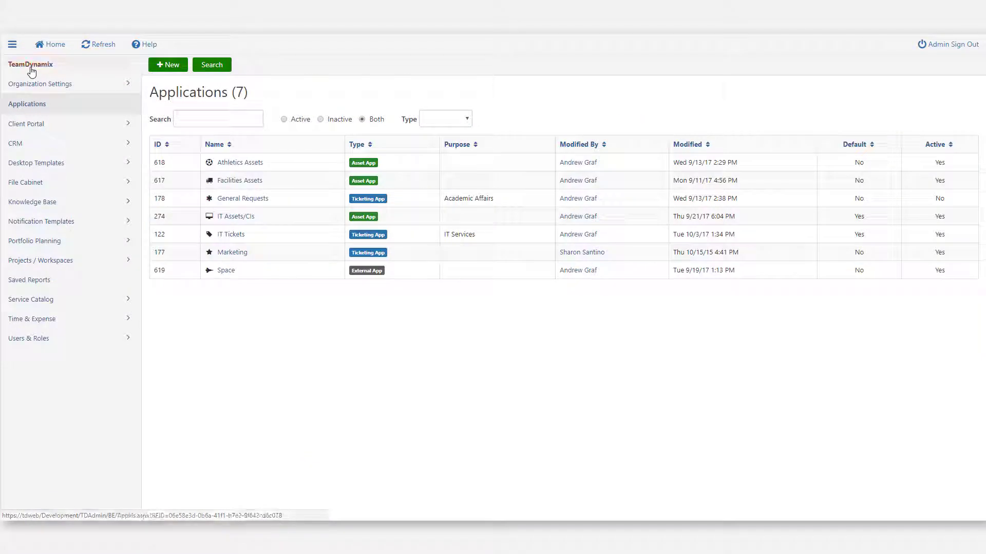
left_click(240, 182)
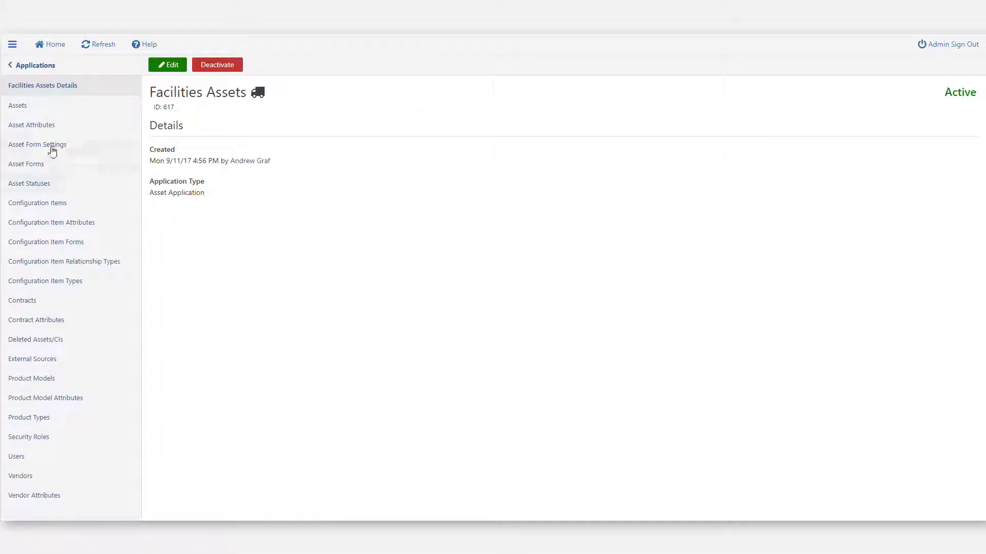
left_click(42, 127)
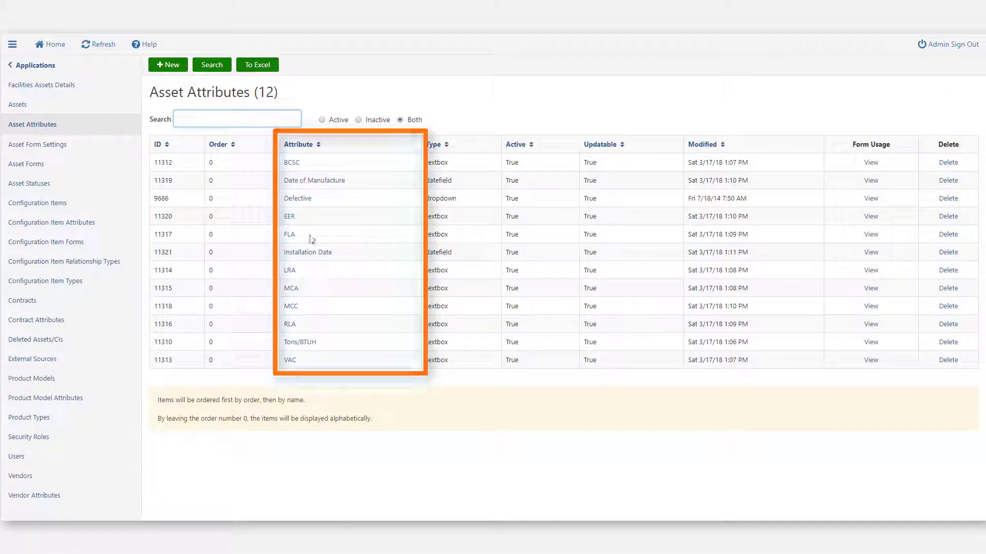
Step: Examine the Facilities Assets HVAC Unit form's fields in its designer and open the form's settings
left_click(54, 169)
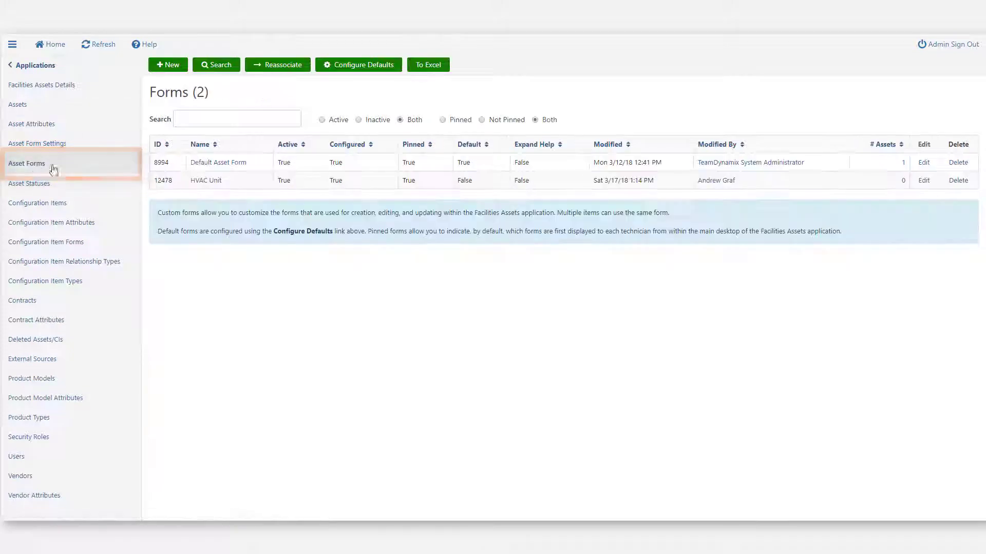
left_click(206, 180)
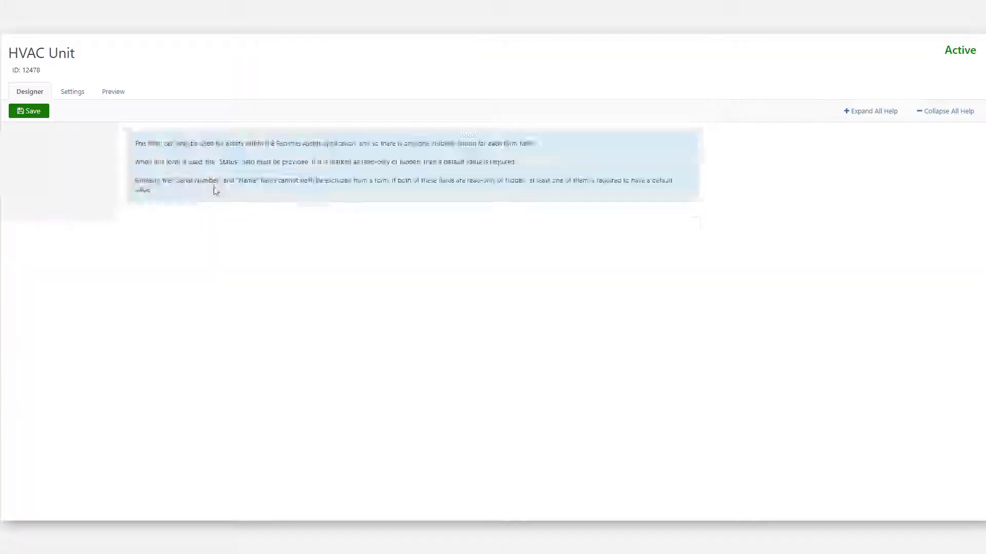
scroll(272, 308, "down", 4)
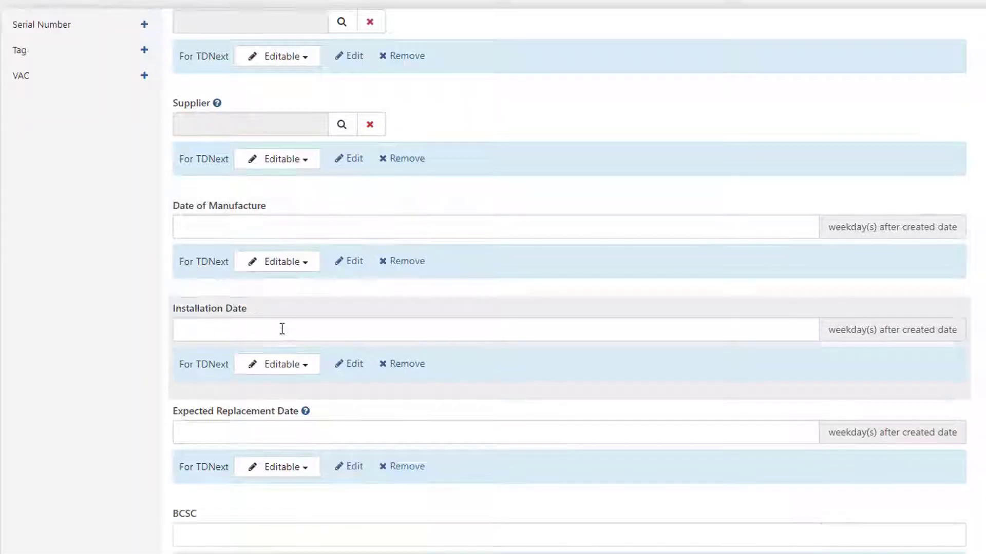
scroll(282, 349, "down", 4)
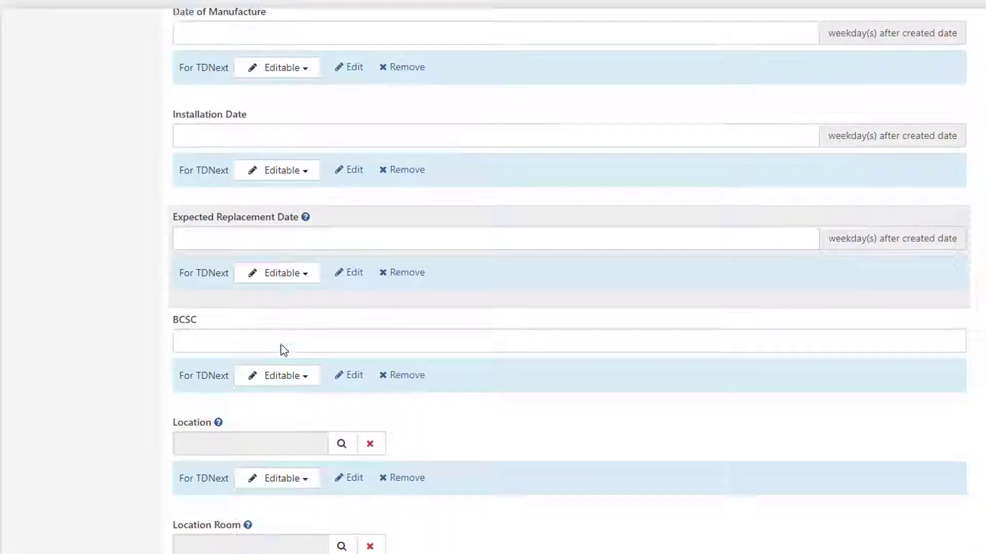
scroll(281, 349, "up", 10)
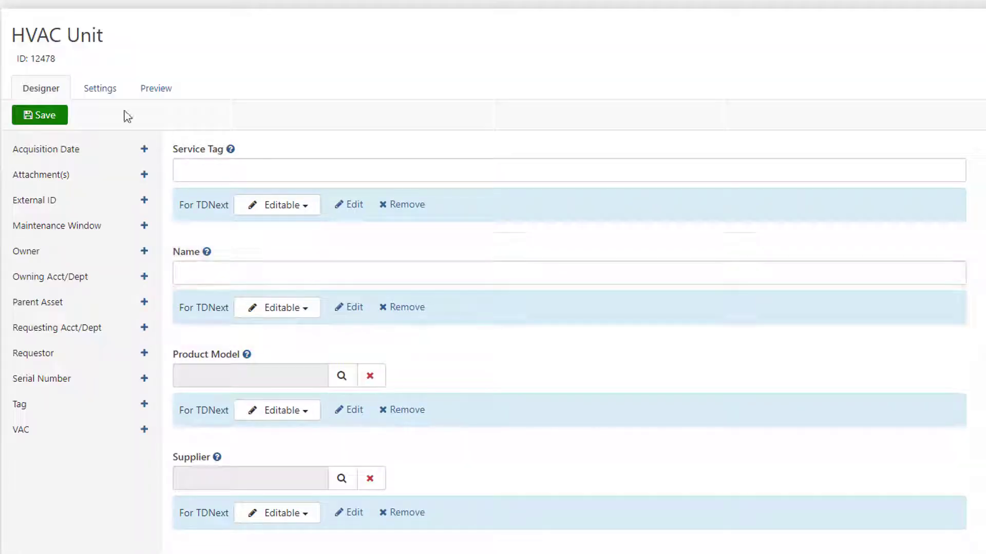
left_click(100, 92)
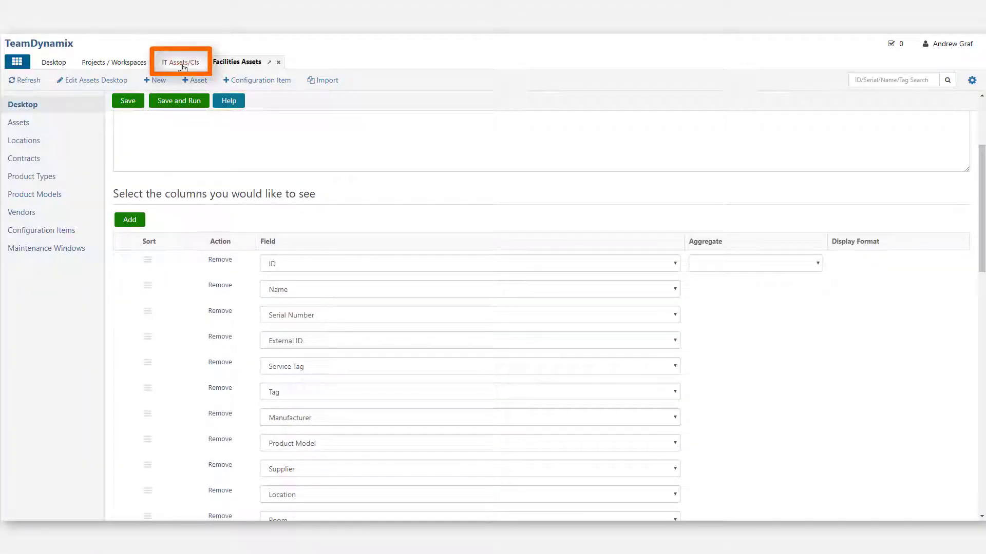
Step: Switch to the IT Assets/CIs application and open a new configuration item with the default Configuration Item form
left_click(182, 62)
left_click(195, 80)
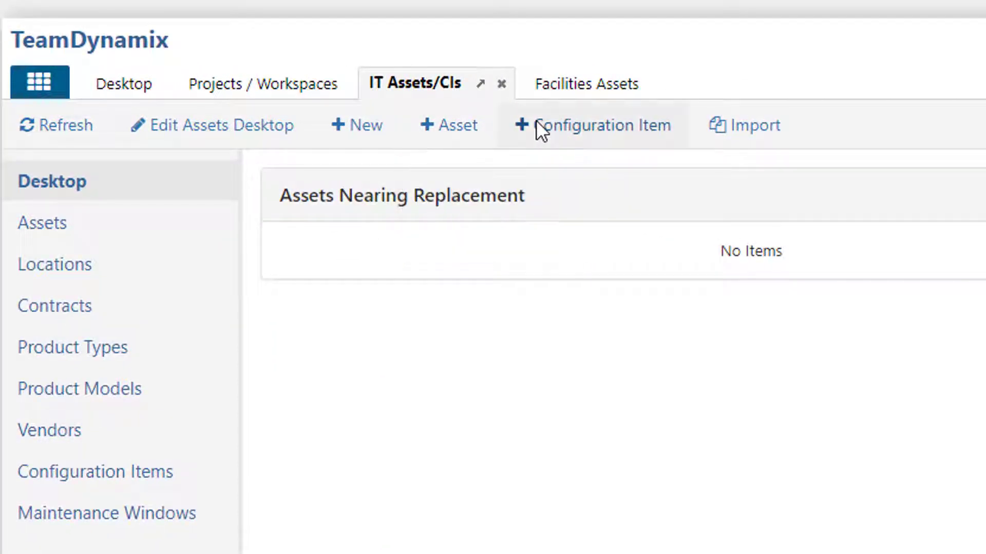
left_click(536, 122)
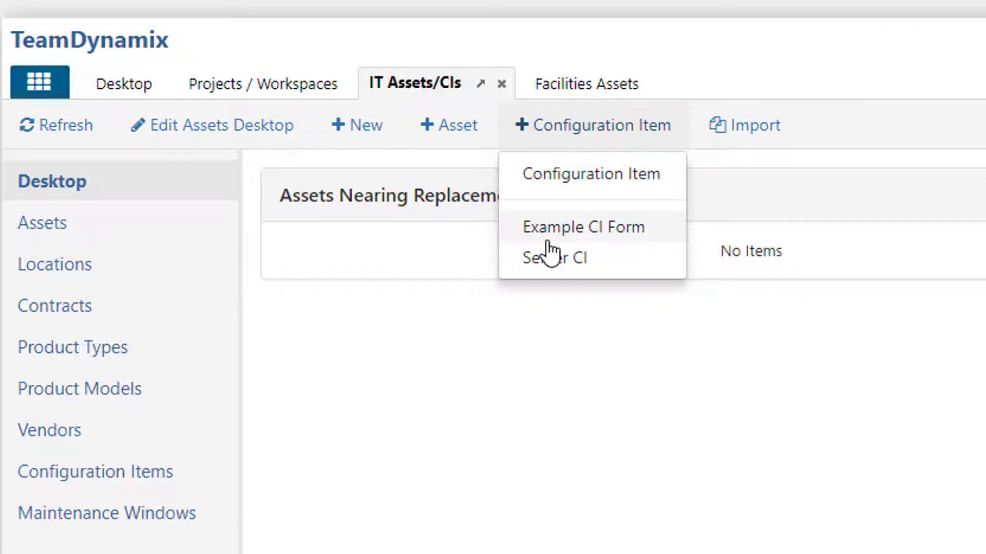
left_click(561, 193)
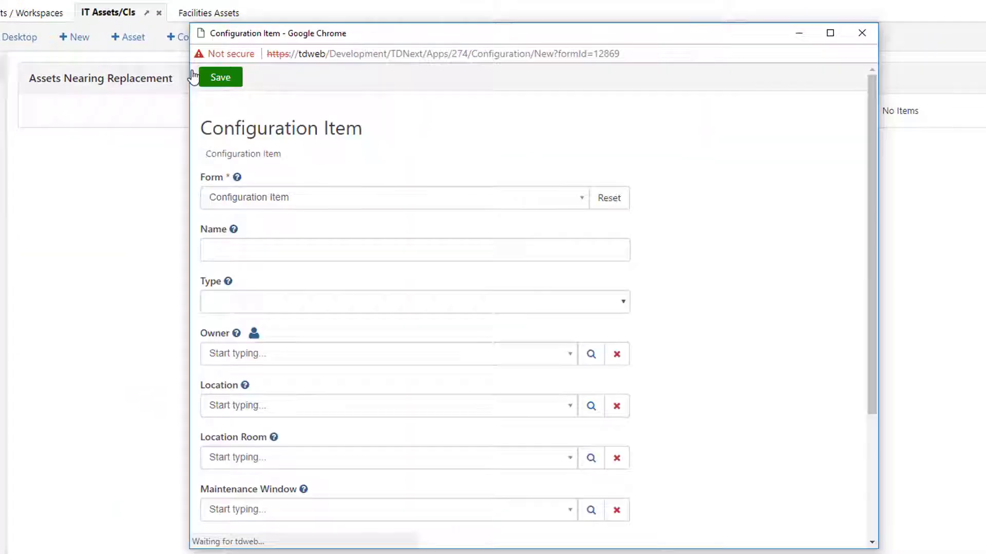
Step: Search the form choices for "serv" and change the new configuration item's form to Server CI
left_click(321, 205)
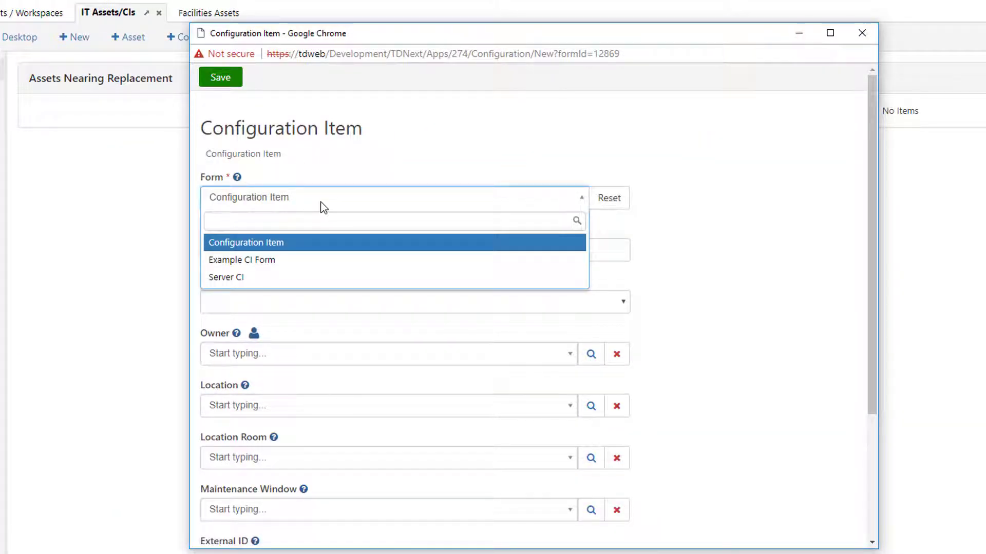
type("serv")
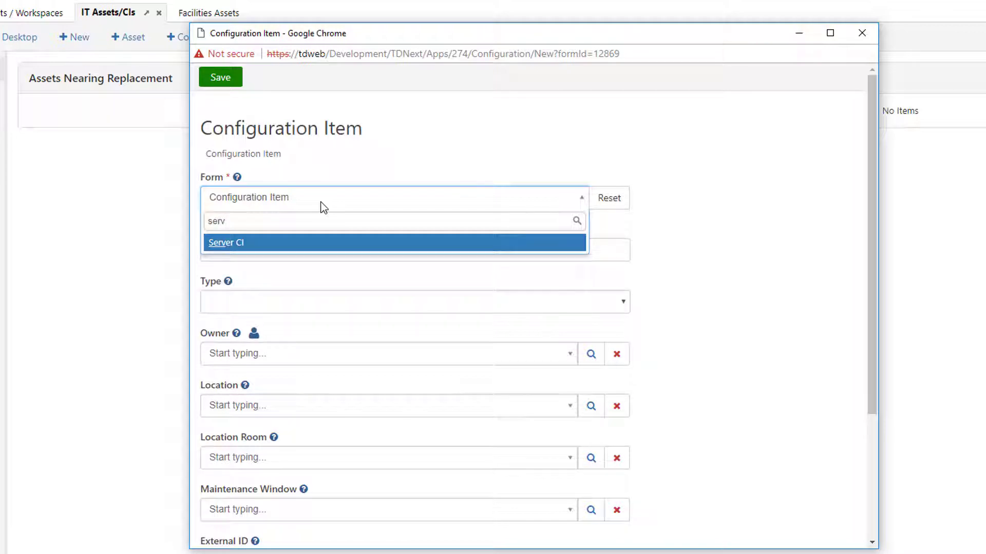
left_click(282, 246)
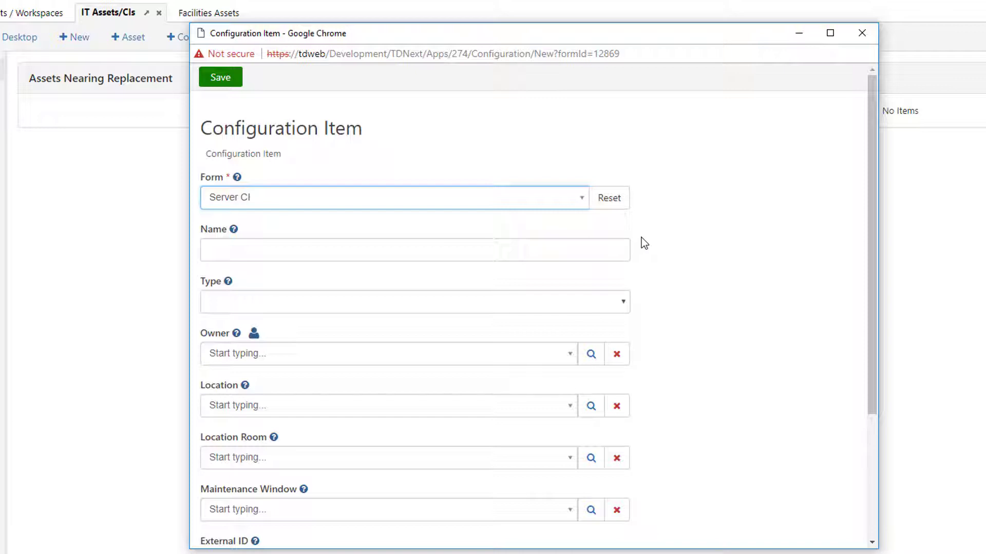
Step: Close the new configuration item window without saving and review the forms offered for creating configuration items
left_click(862, 33)
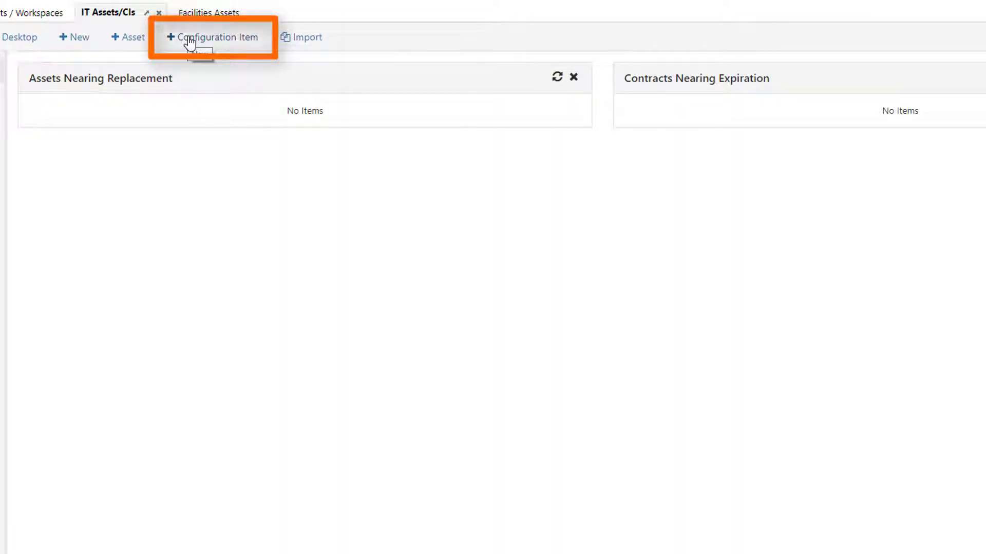
left_click(189, 37)
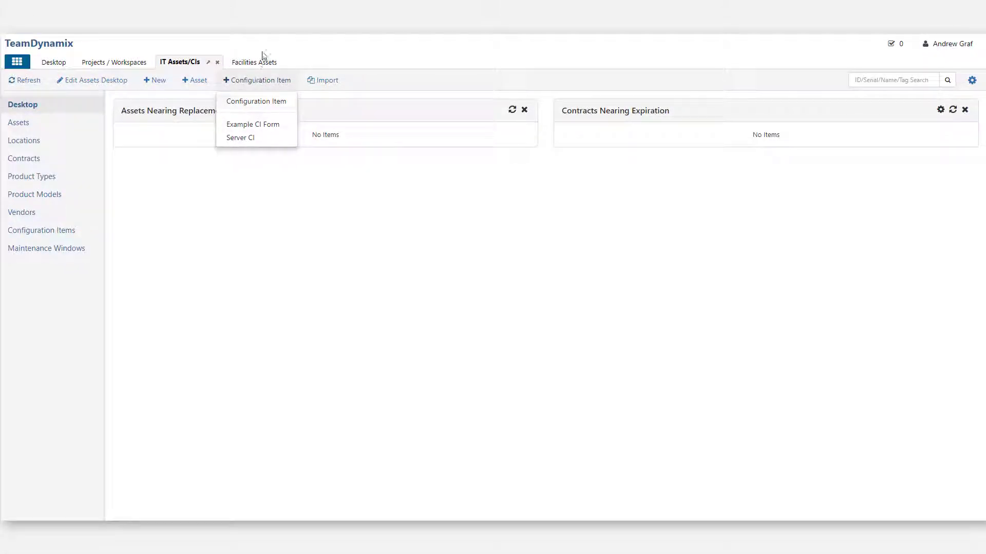
left_click(230, 16)
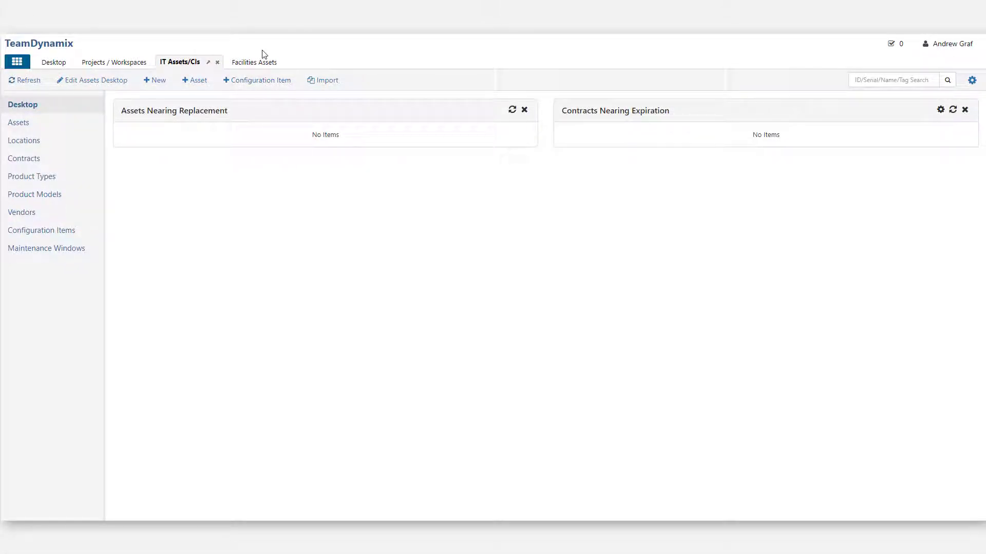